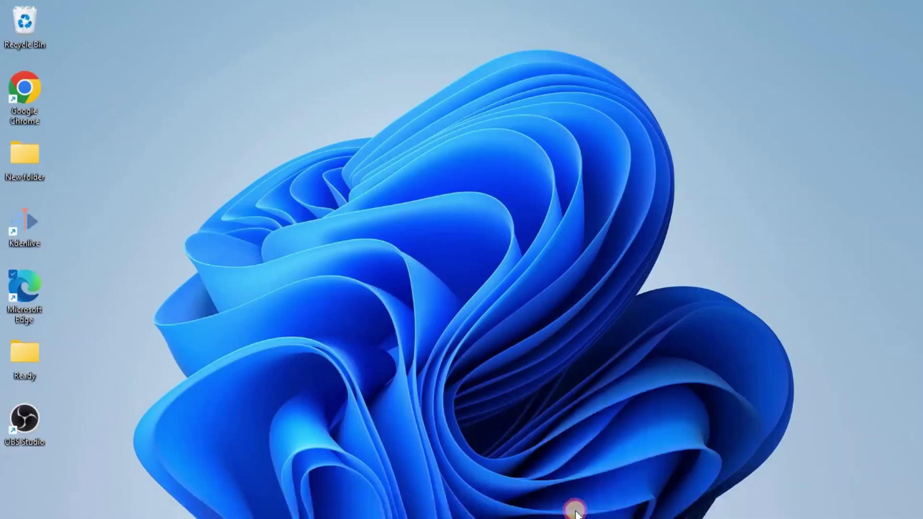
Restore Edge and open the 'How to Make an eBook with PowerPoint' tutorial from Popular videos.
click(576, 511)
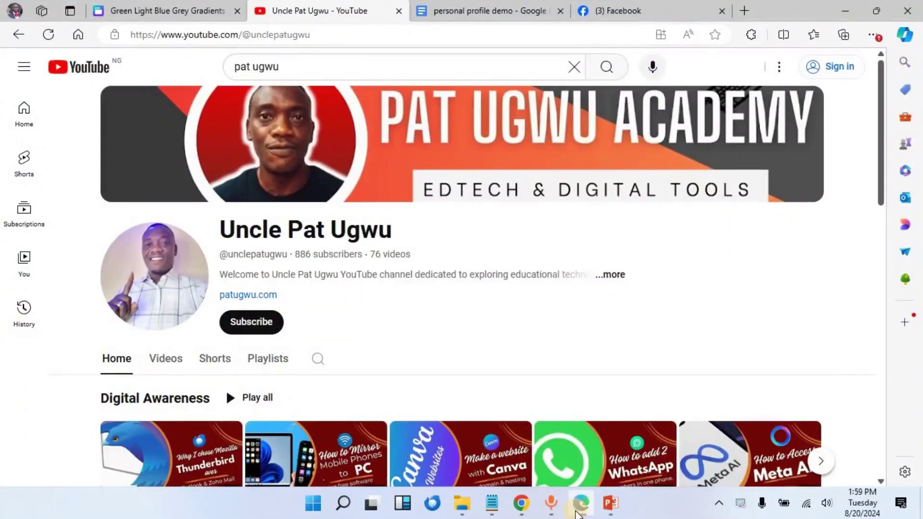
scroll(624, 351, down, 10)
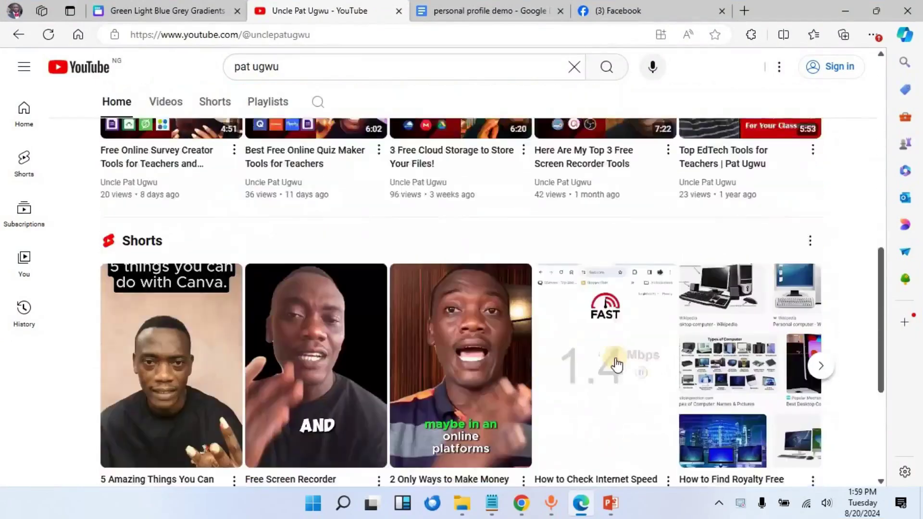
scroll(617, 365, down, 5)
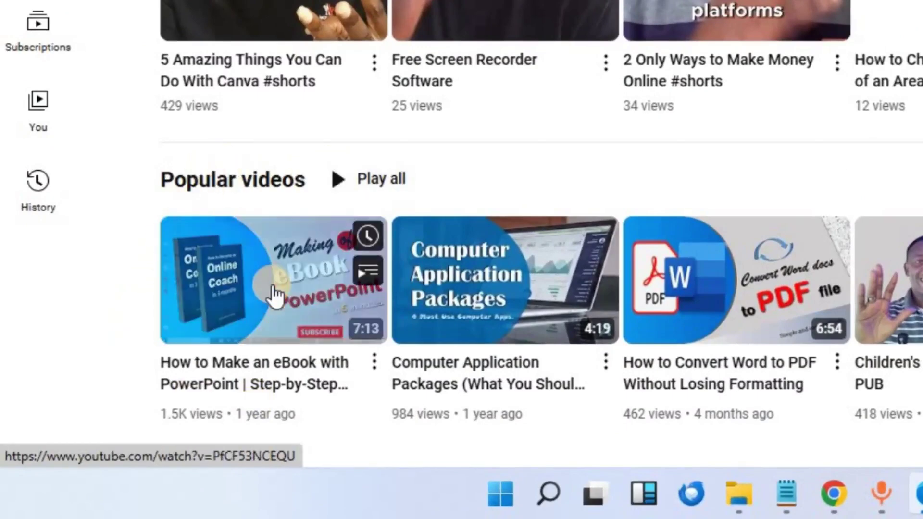
click(275, 294)
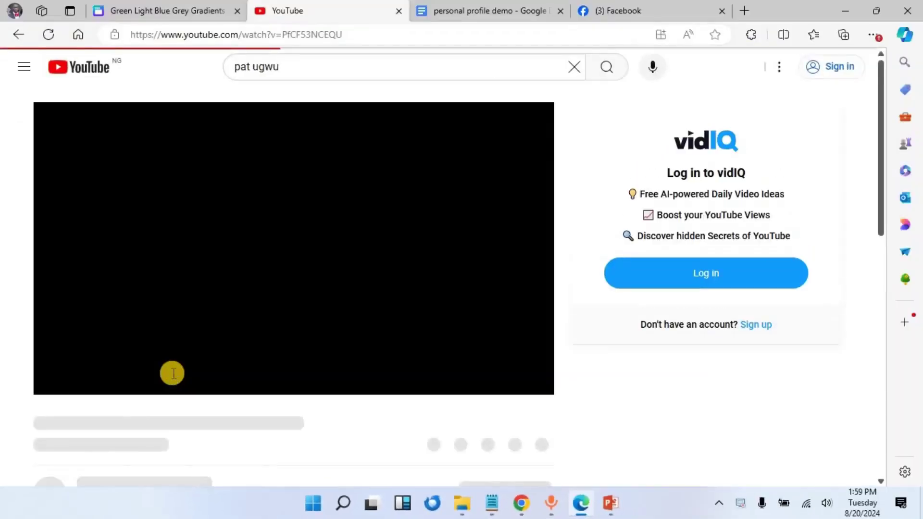
Highlight the viewer's comment asking how to make a clickable table of contents.
scroll(82, 246, down, 15)
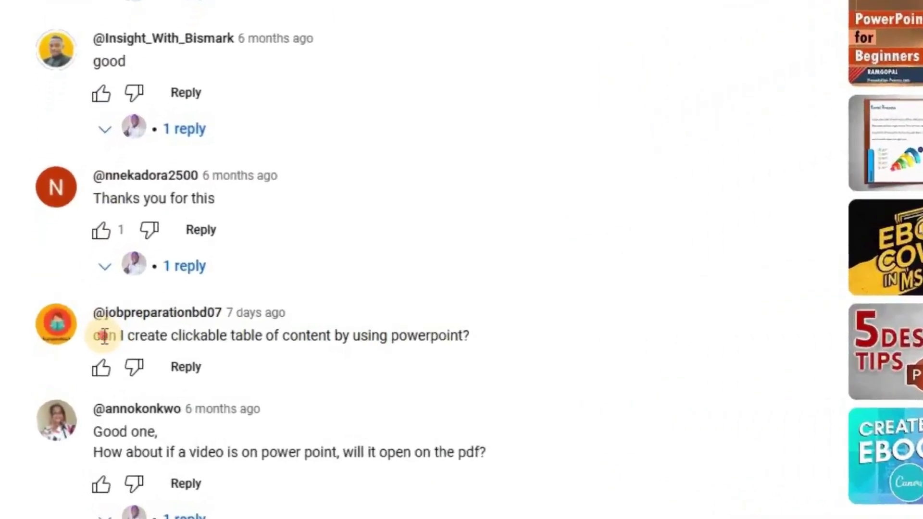
drag(76, 342, 227, 337)
drag(345, 327, 496, 339)
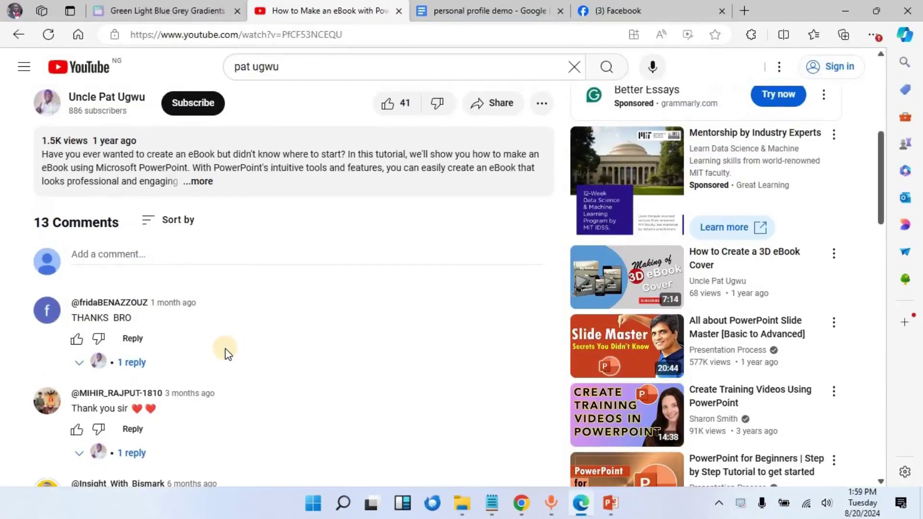
scroll(228, 355, up, 4)
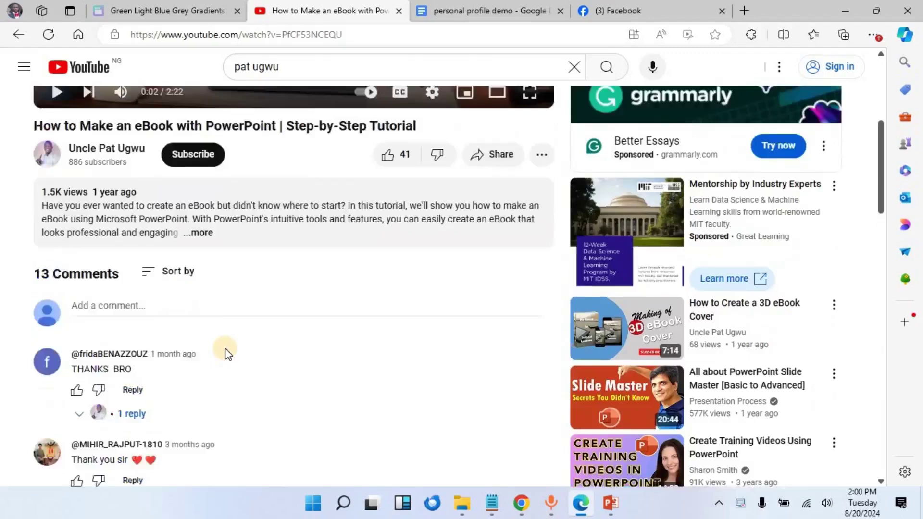
scroll(250, 406, down, 3)
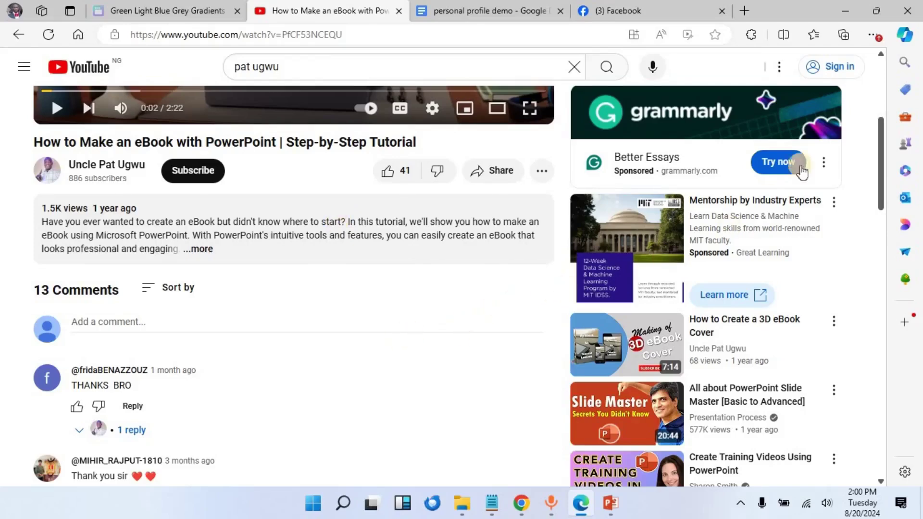
click(842, 11)
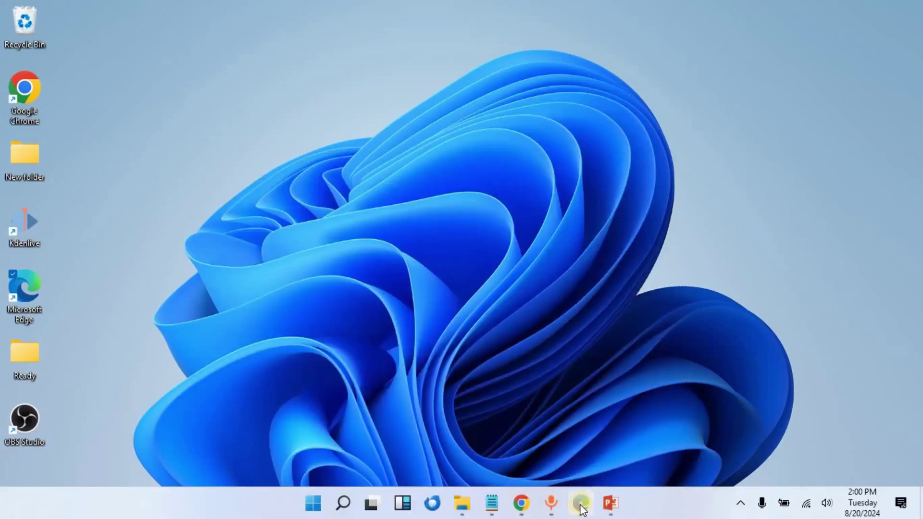
click(591, 433)
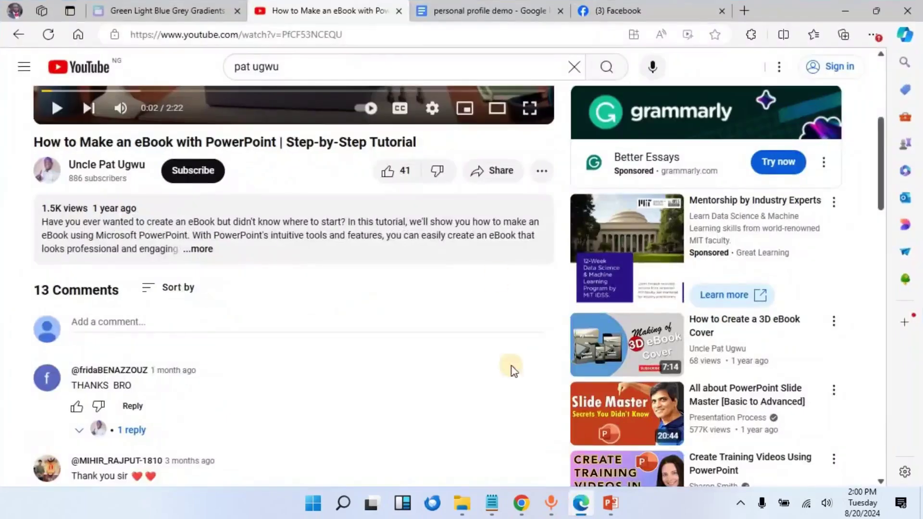
Switch to 'personal profile demo' and scroll through the teacher profile, pointing out LinkedIn in the header.
click(465, 12)
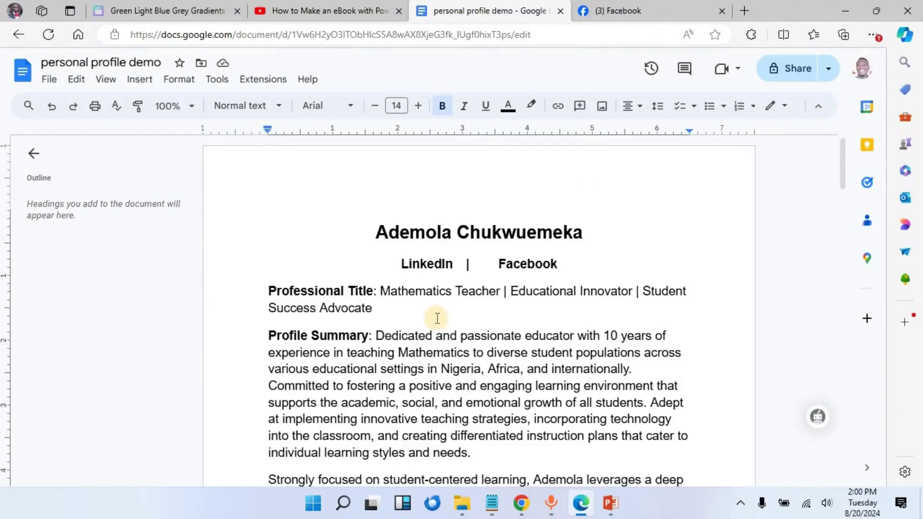
scroll(437, 318, down, 15)
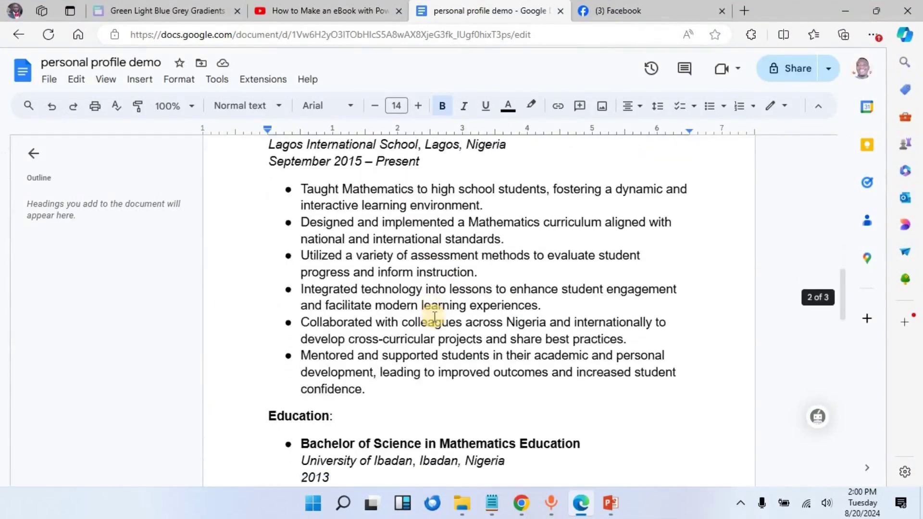
scroll(434, 317, down, 15)
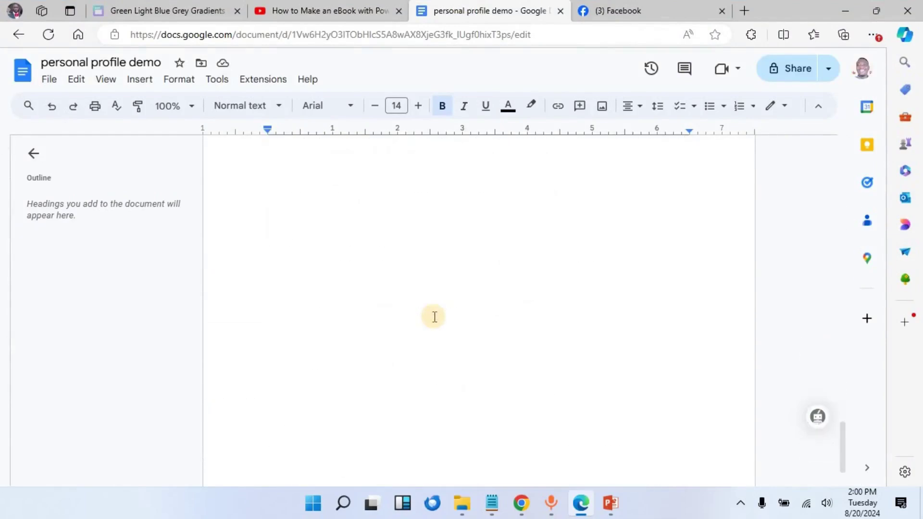
scroll(435, 317, up, 15)
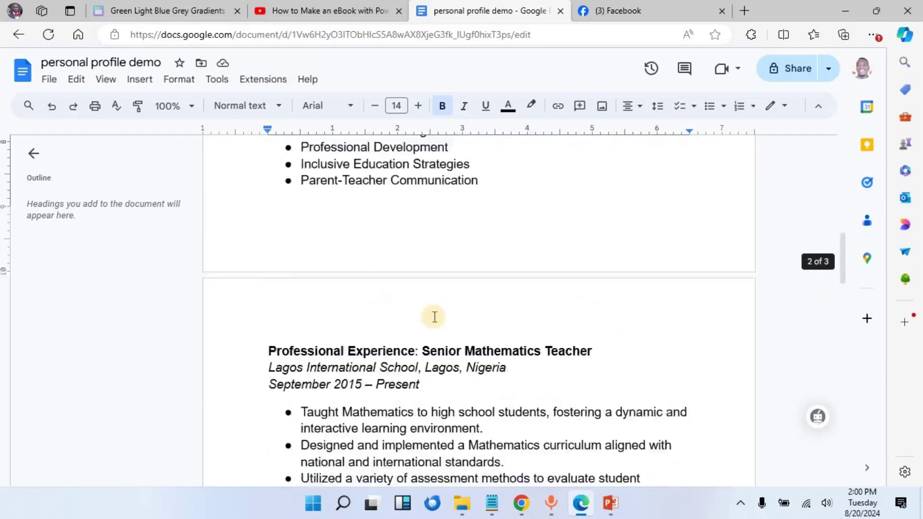
scroll(434, 317, up, 10)
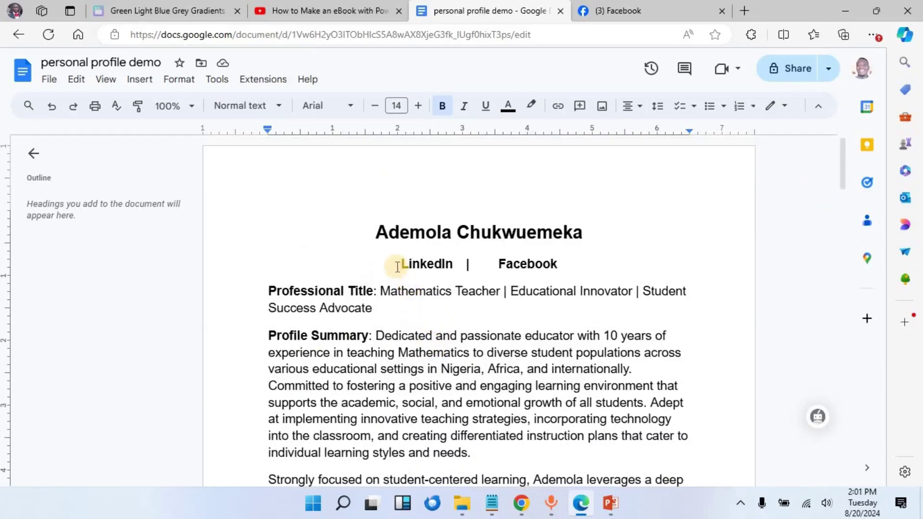
drag(397, 268, 559, 265)
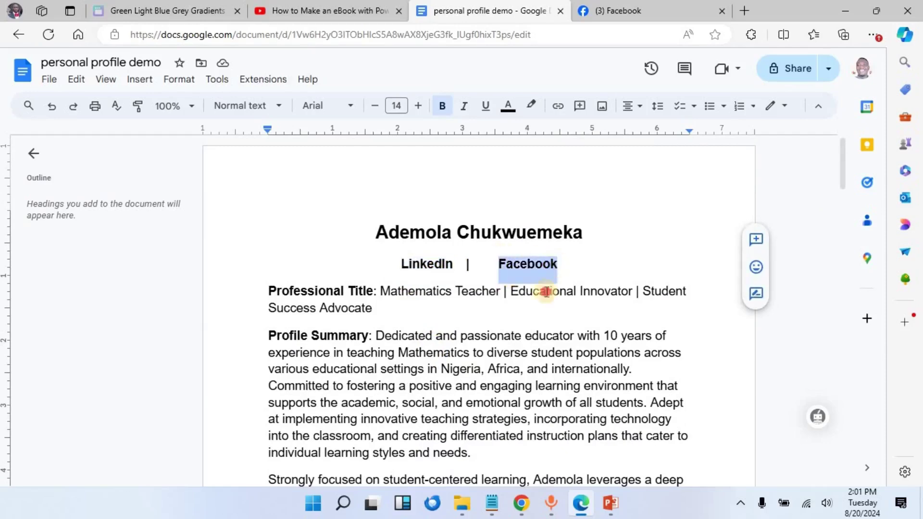
click(486, 338)
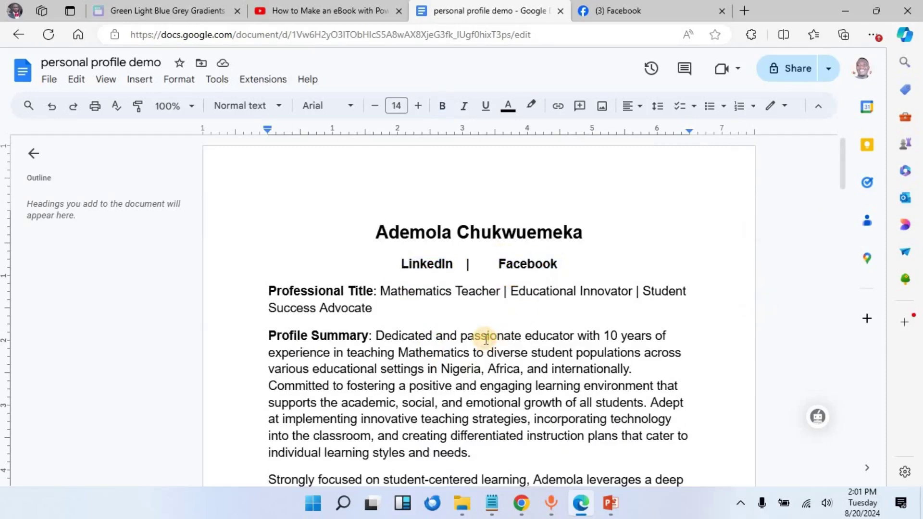
scroll(443, 386, down, 1)
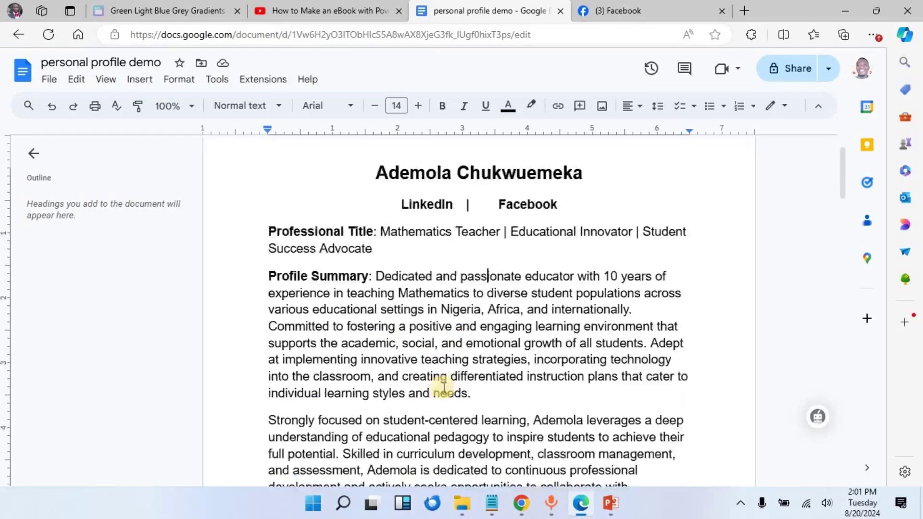
scroll(441, 385, down, 4)
scroll(439, 385, up, 5)
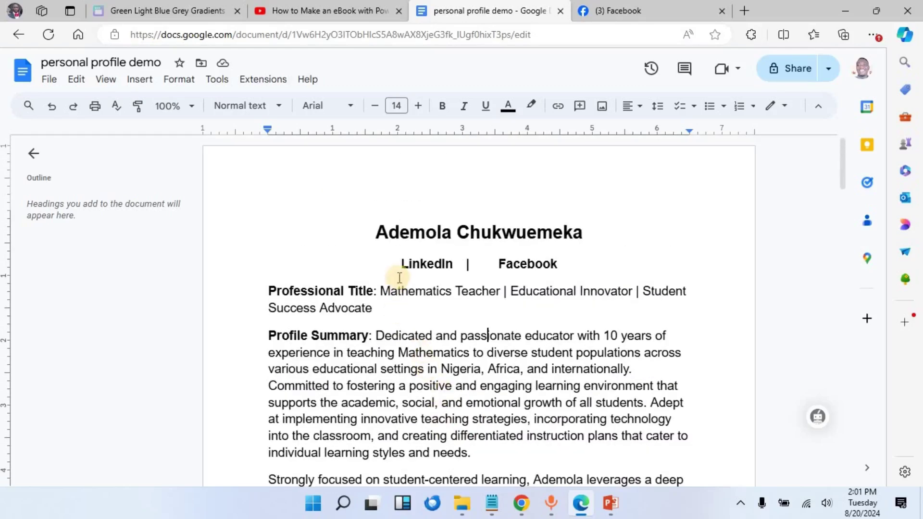
Hyperlink the header word LinkedIn to the pasted LinkedIn profile URL.
drag(406, 264, 454, 257)
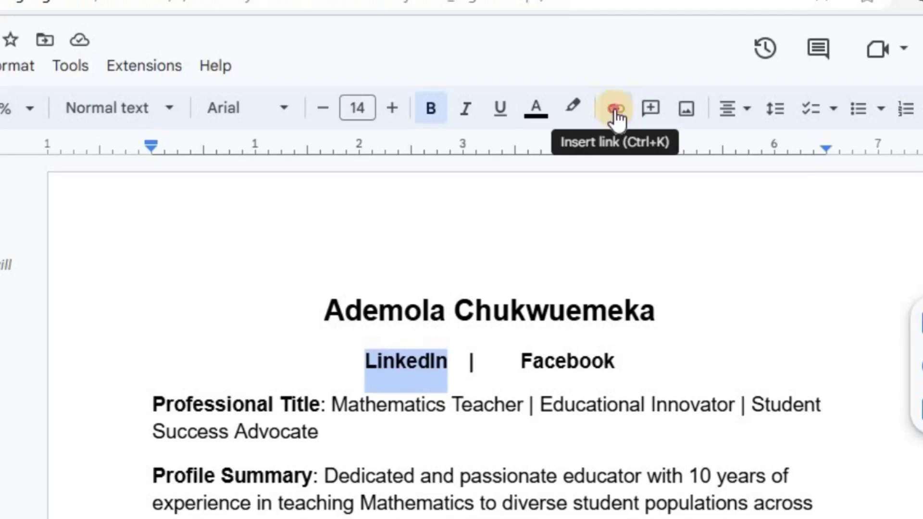
click(616, 116)
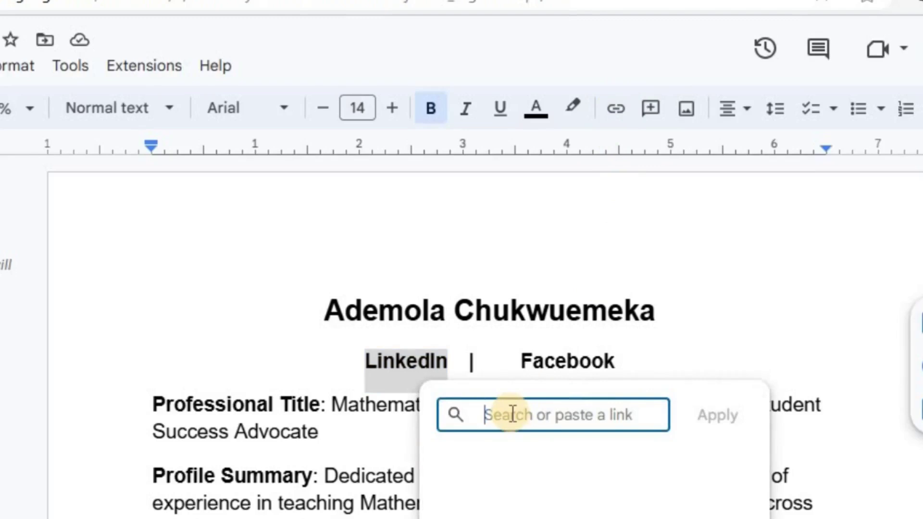
key(ctrl+v)
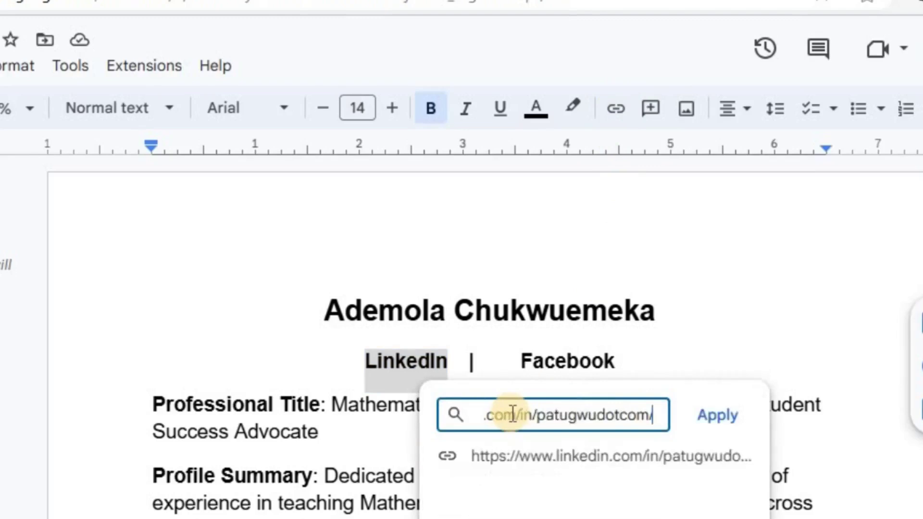
click(726, 419)
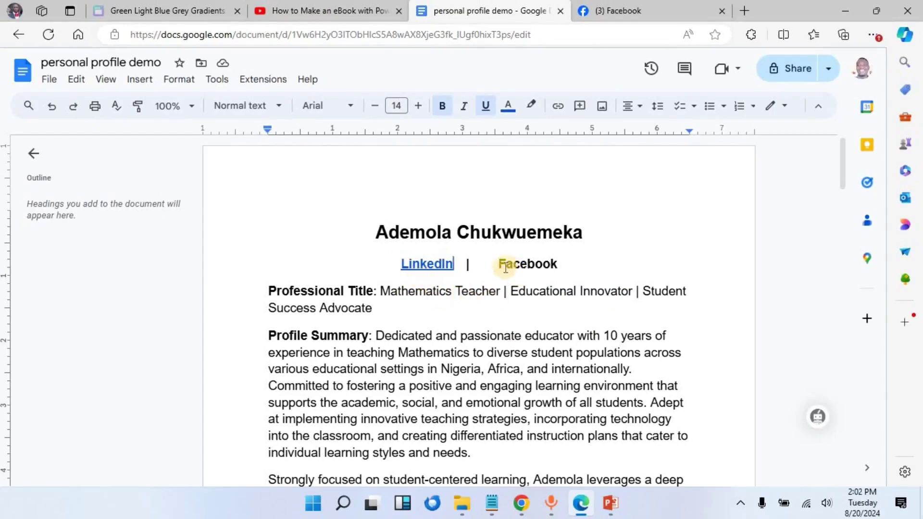
click(607, 11)
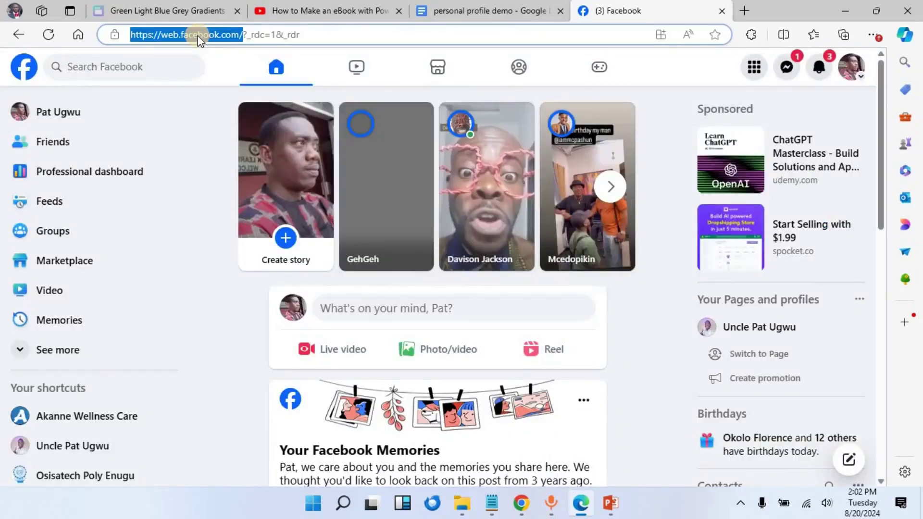
click(424, 13)
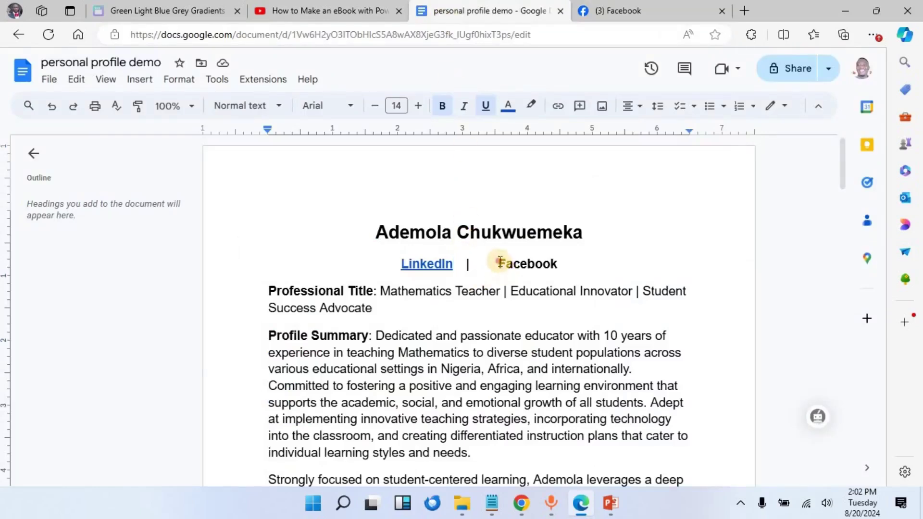
drag(500, 264, 559, 264)
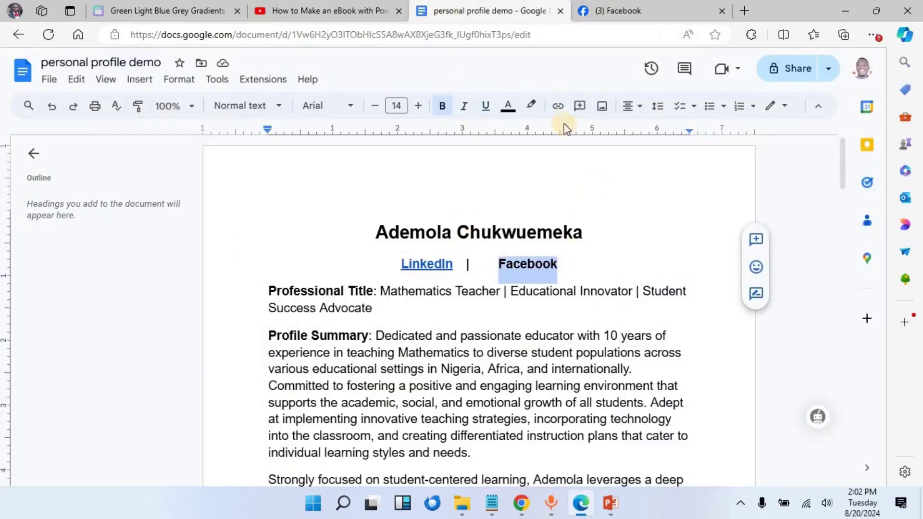
click(555, 107)
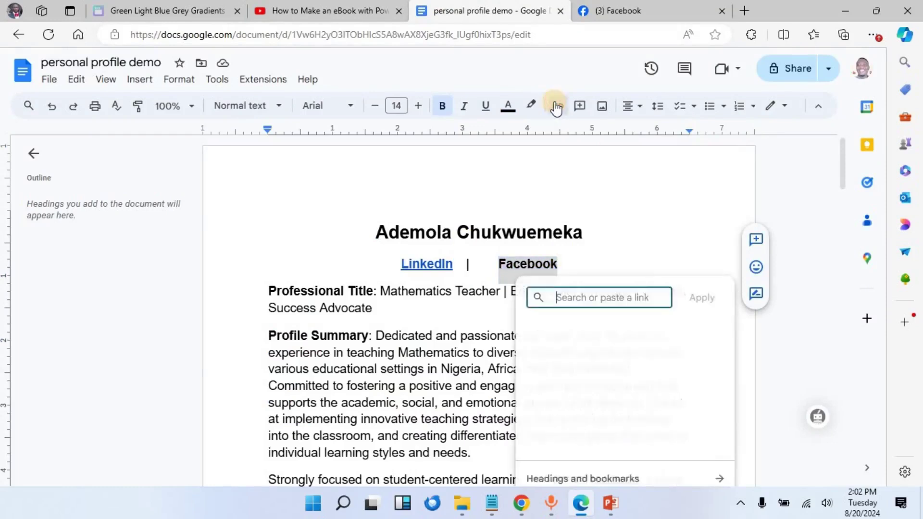
text(https://web.facebook.com/)
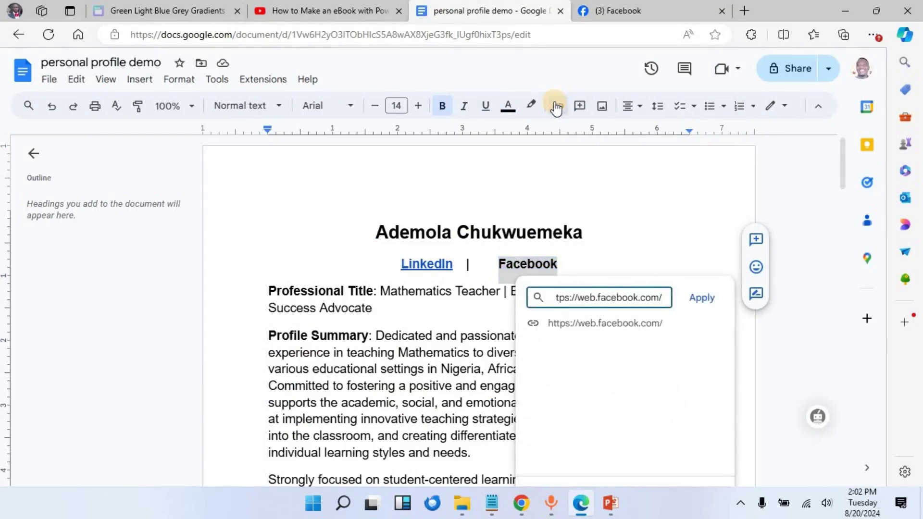
click(703, 298)
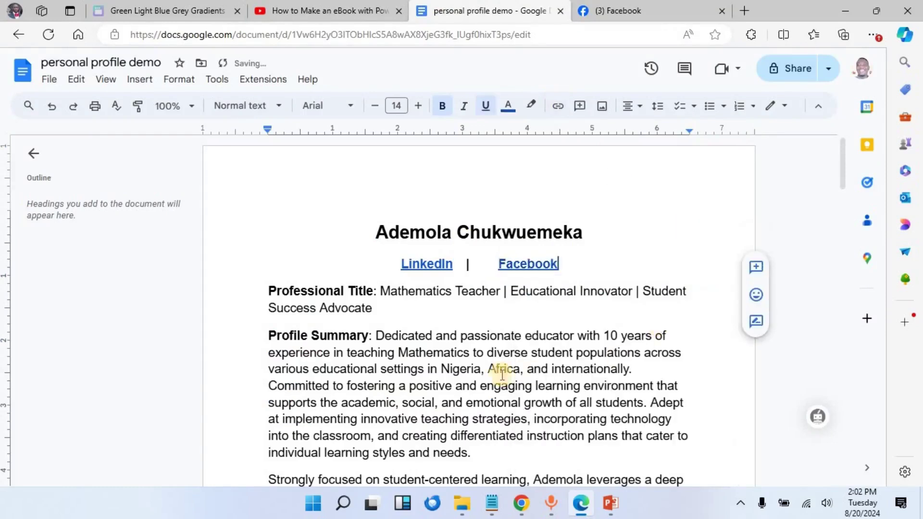
Download the profile via File > Download > PDF Document (.pdf) as 'personal profile demo.pdf'.
scroll(475, 361, down, 1)
scroll(476, 359, down, 3)
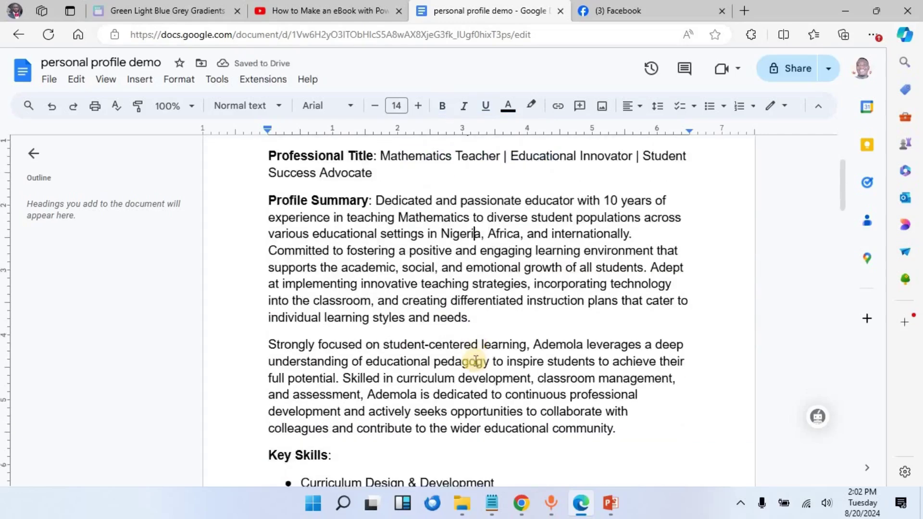
scroll(476, 355, up, 4)
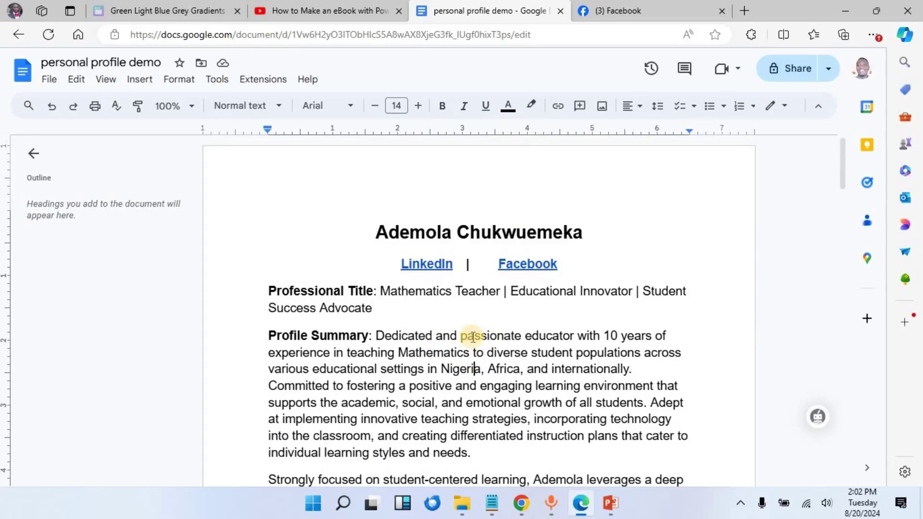
click(583, 369)
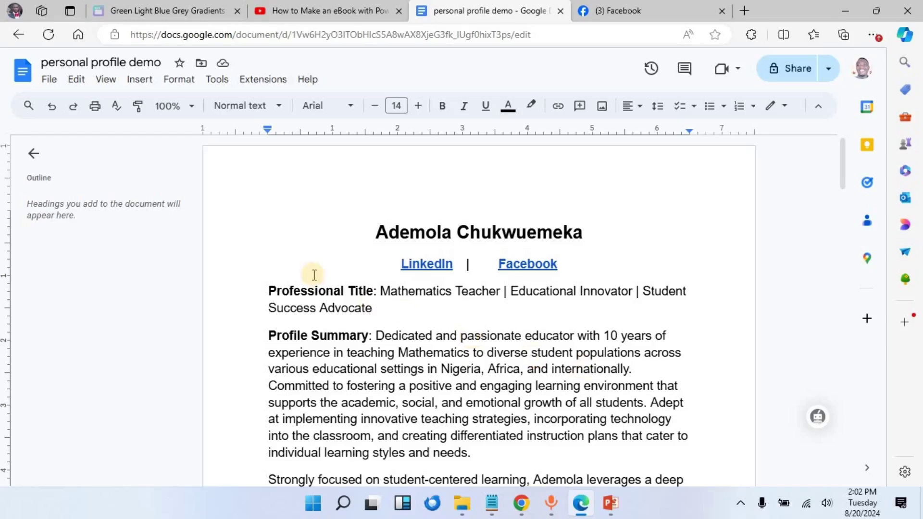
click(48, 82)
mouse_move(91, 222)
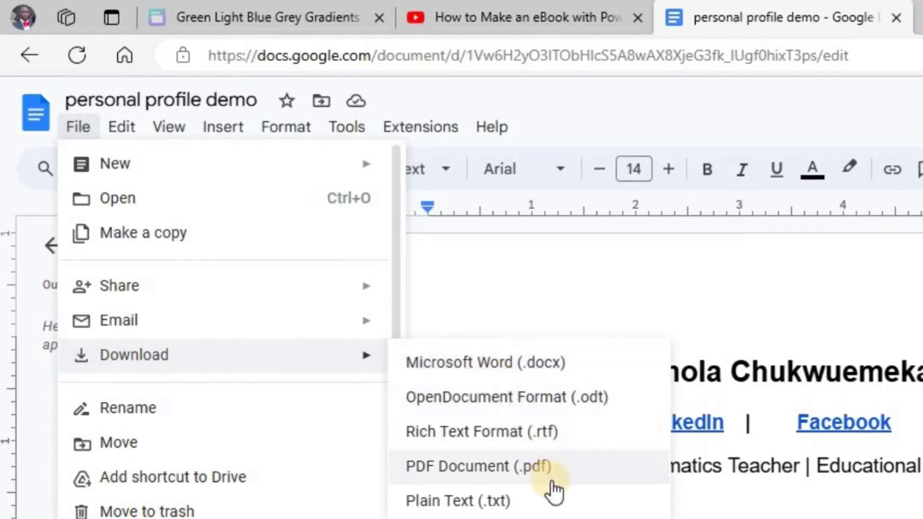
click(553, 476)
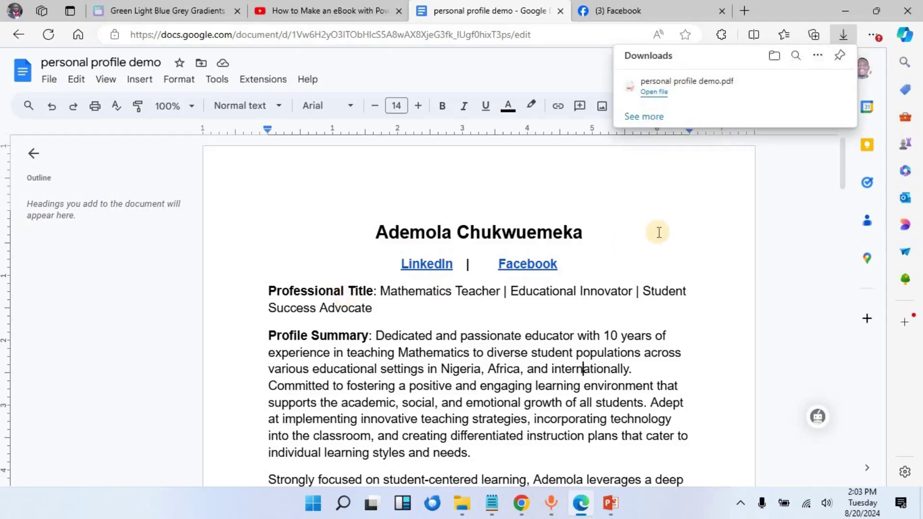
Open 'personal profile demo.pdf' from the Downloads folder with Microsoft Edge.
mouse_move(469, 511)
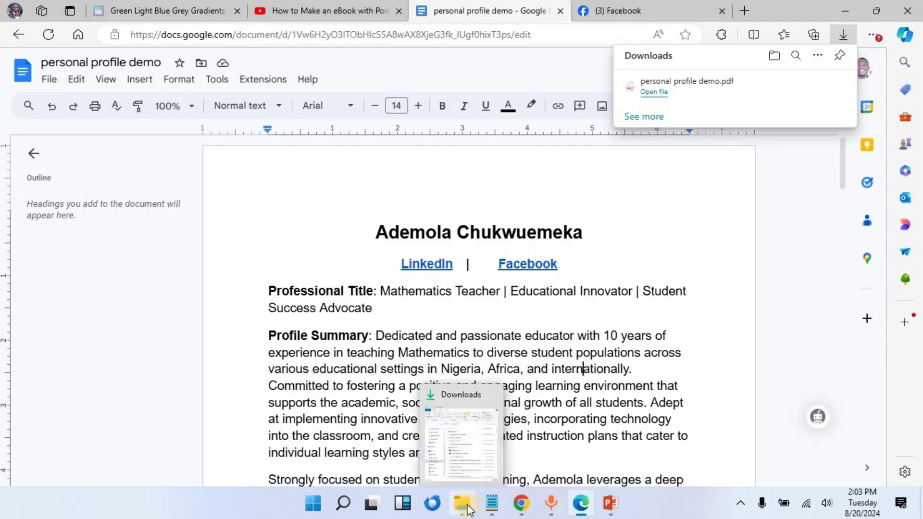
click(457, 447)
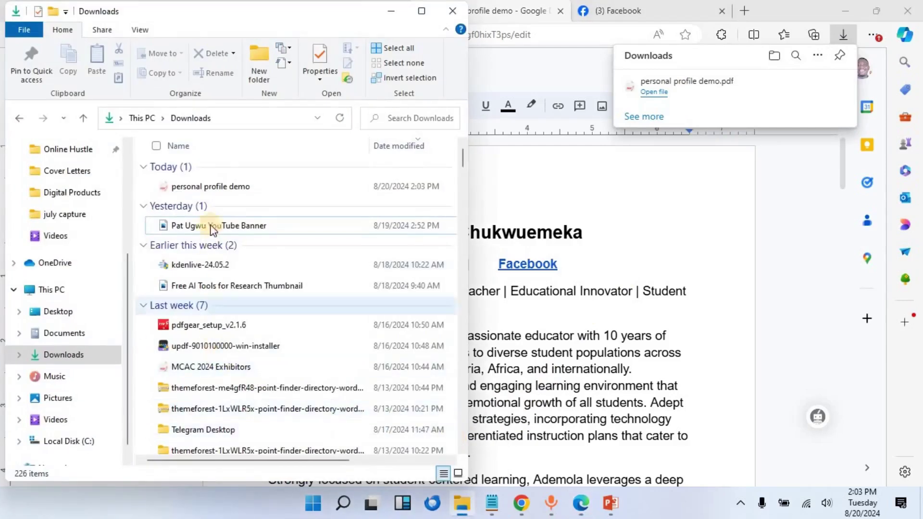
right_click(210, 189)
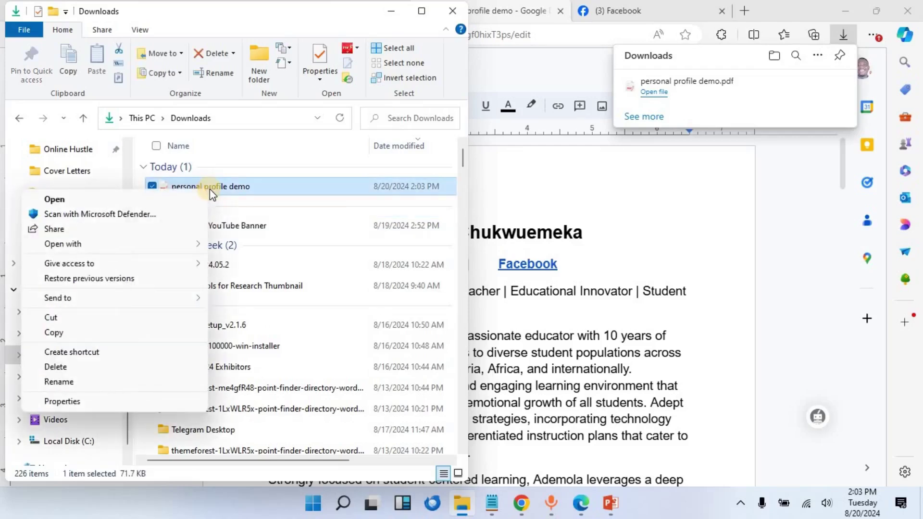
mouse_move(138, 270)
mouse_move(107, 249)
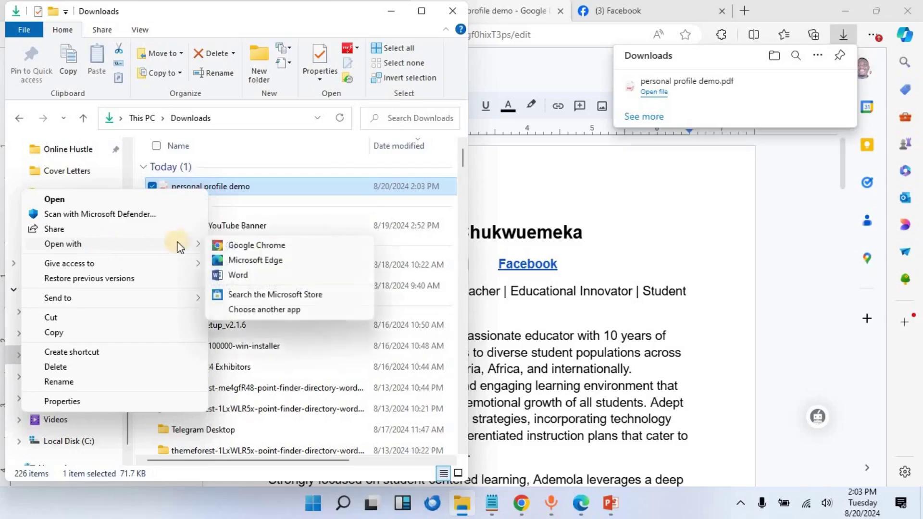
click(245, 263)
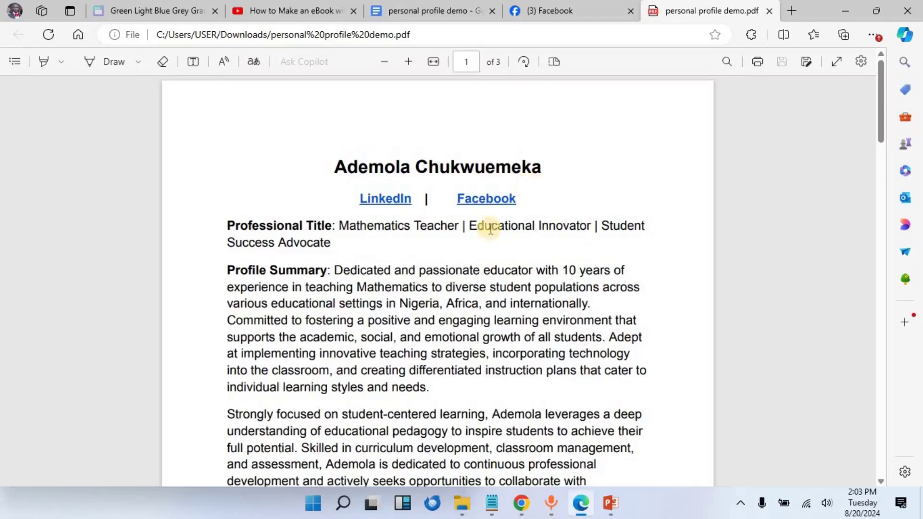
Verify the PDF's LinkedIn and Facebook links open their sites, then return to Google Docs.
scroll(380, 250, down, 10)
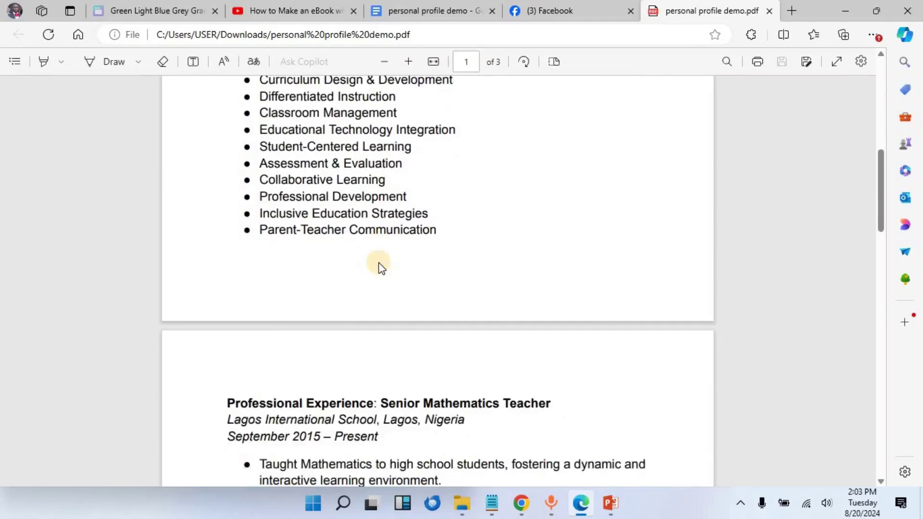
scroll(380, 264, up, 10)
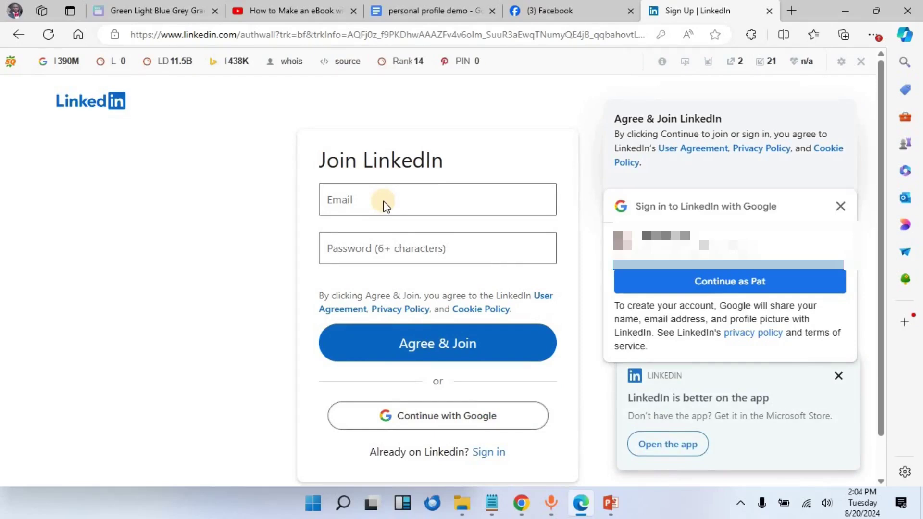
click(18, 34)
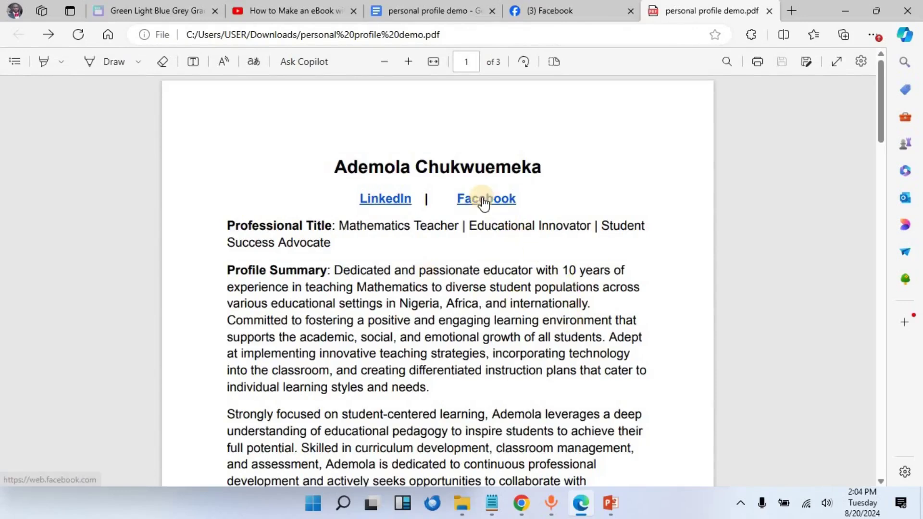
click(500, 199)
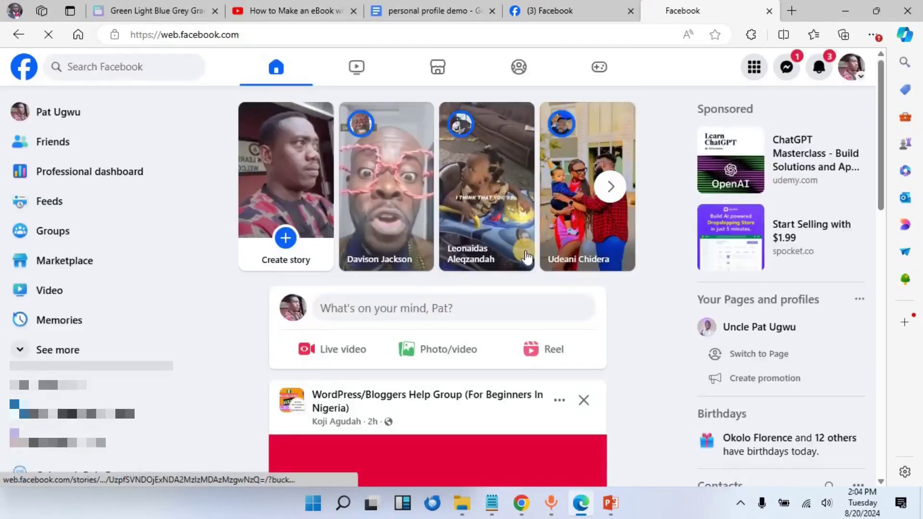
scroll(525, 254, down, 6)
scroll(525, 253, up, 2)
scroll(525, 252, up, 4)
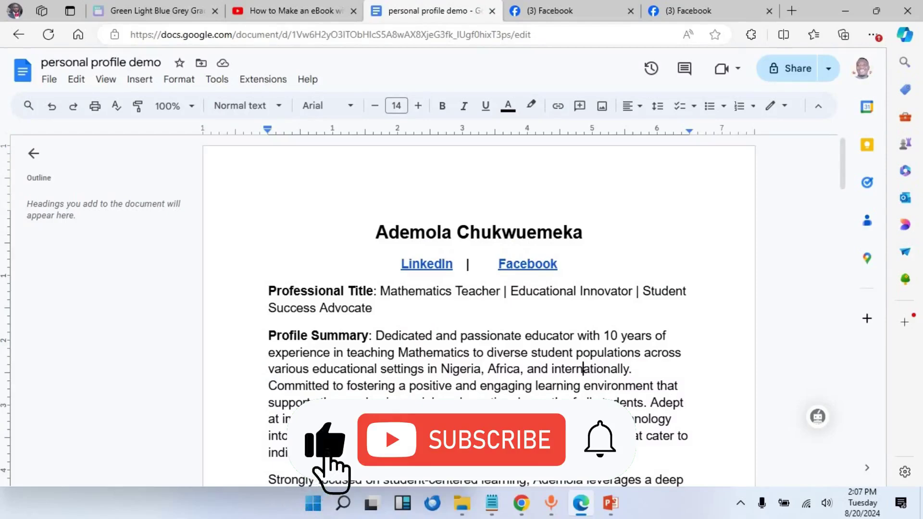
Minimize Edge and go to slide 2, Table of Contents, in 'how to sell online courses'.
click(581, 504)
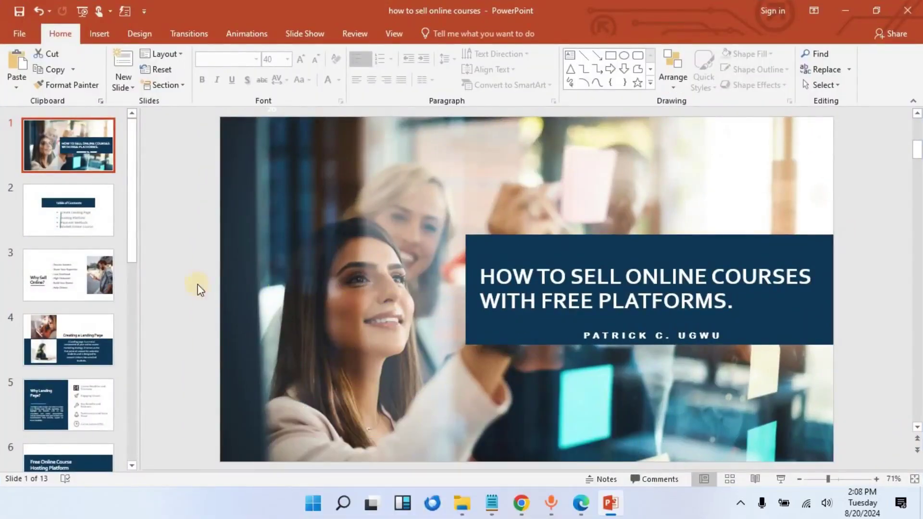
scroll(80, 241, down, 5)
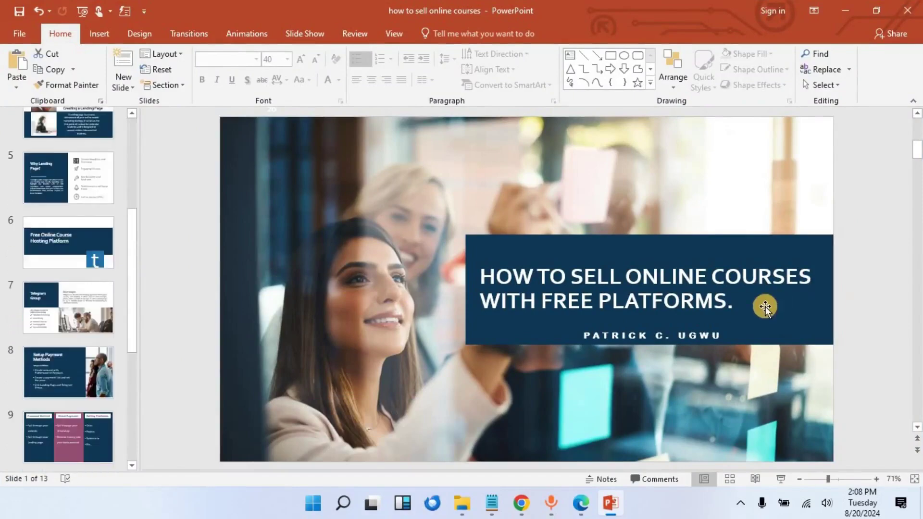
scroll(656, 301, down, 6)
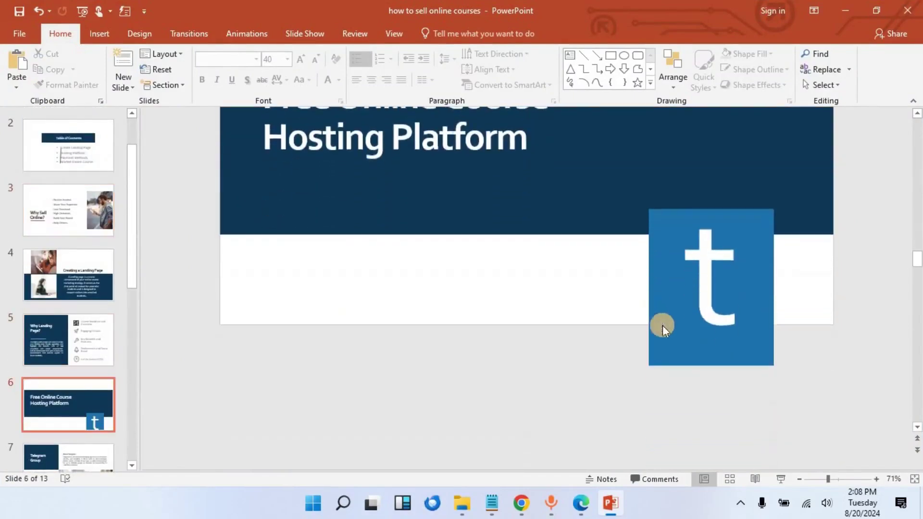
scroll(662, 330, down, 5)
scroll(640, 324, up, 10)
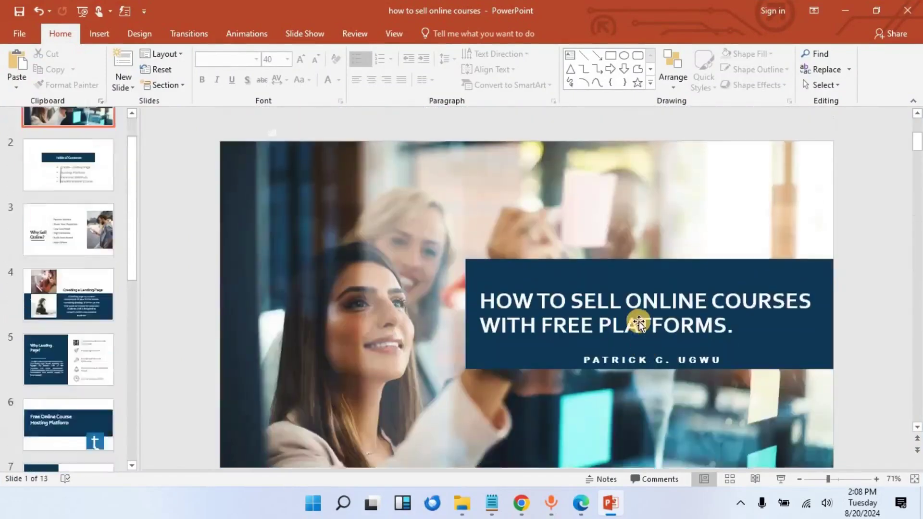
scroll(490, 333, down, 1)
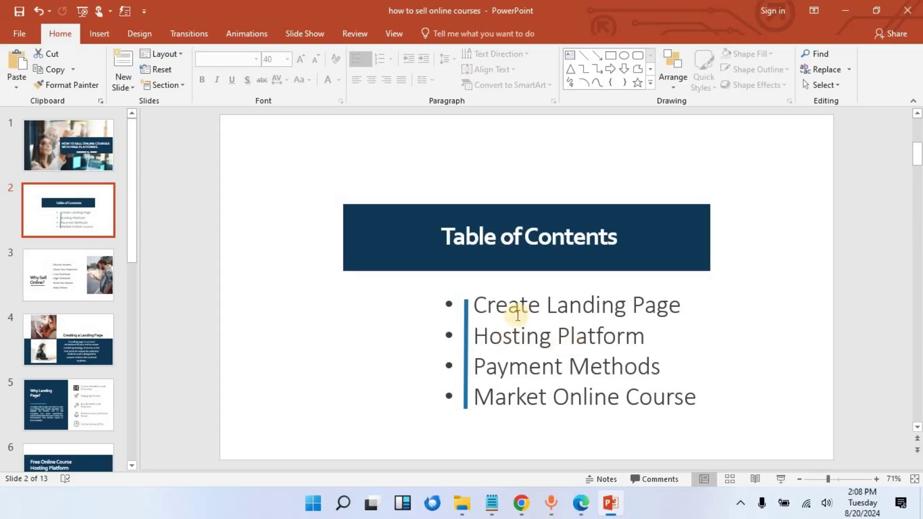
click(499, 338)
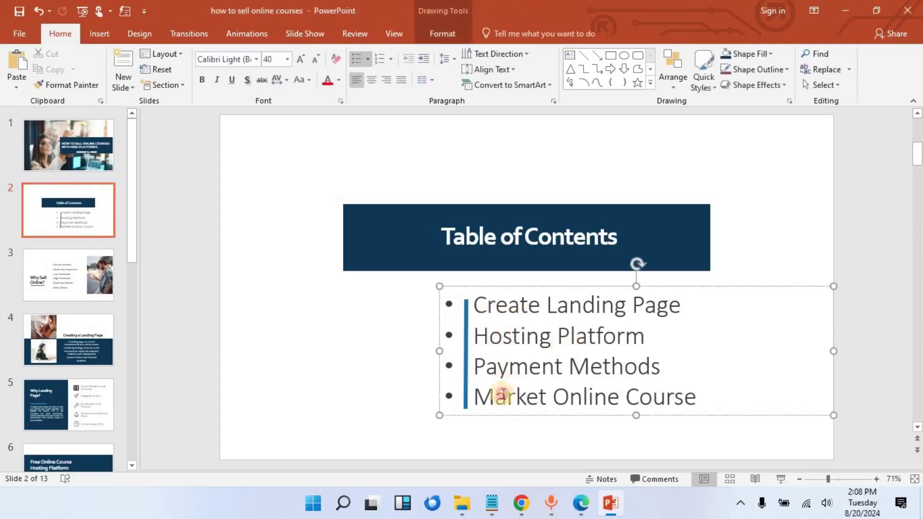
click(400, 353)
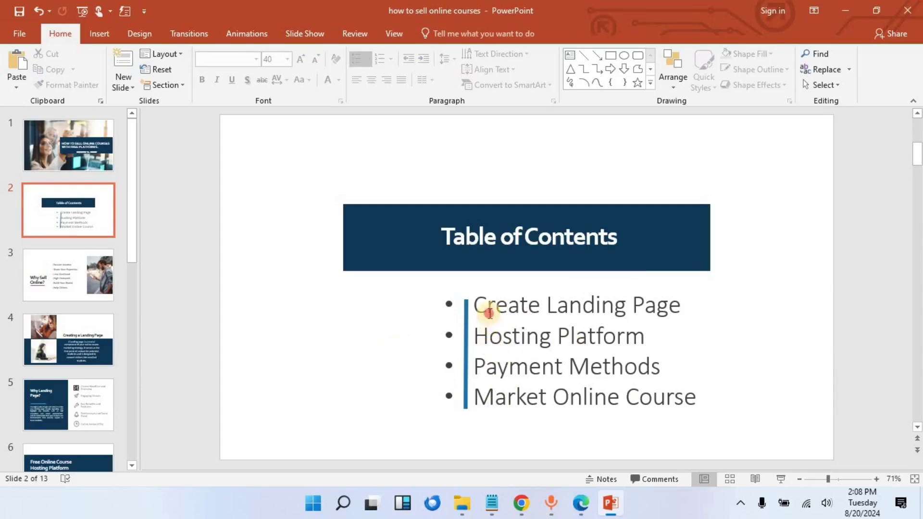
click(476, 308)
Hyperlink 'Create Landing Page' to slide 4, Creating a Landing Page, as a Place in This Document.
drag(475, 309, 666, 306)
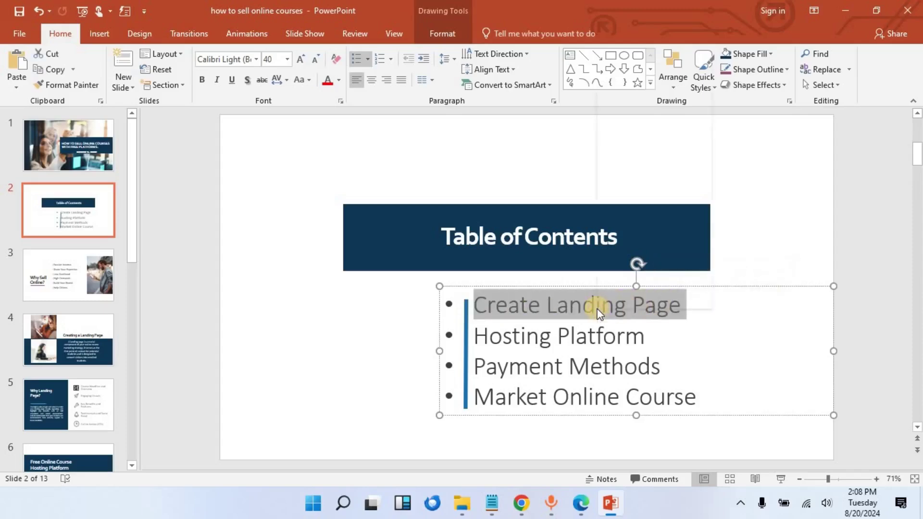
right_click(597, 311)
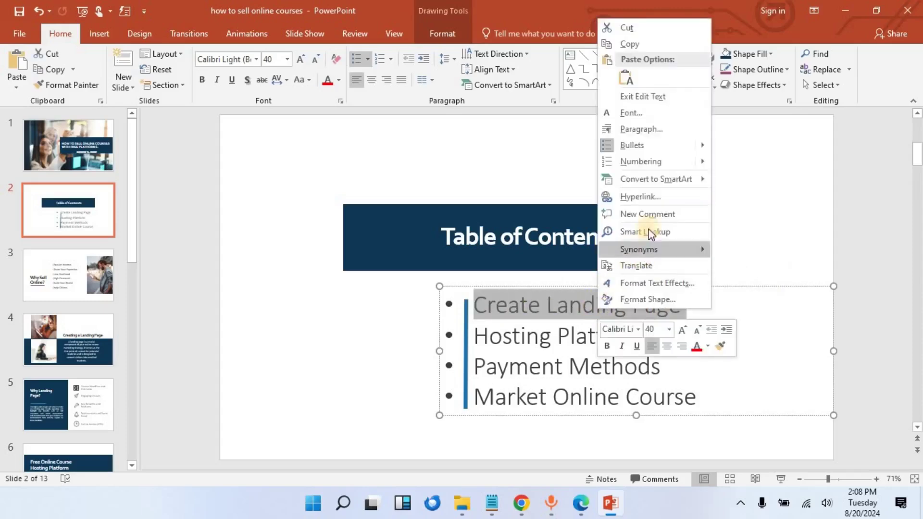
click(666, 196)
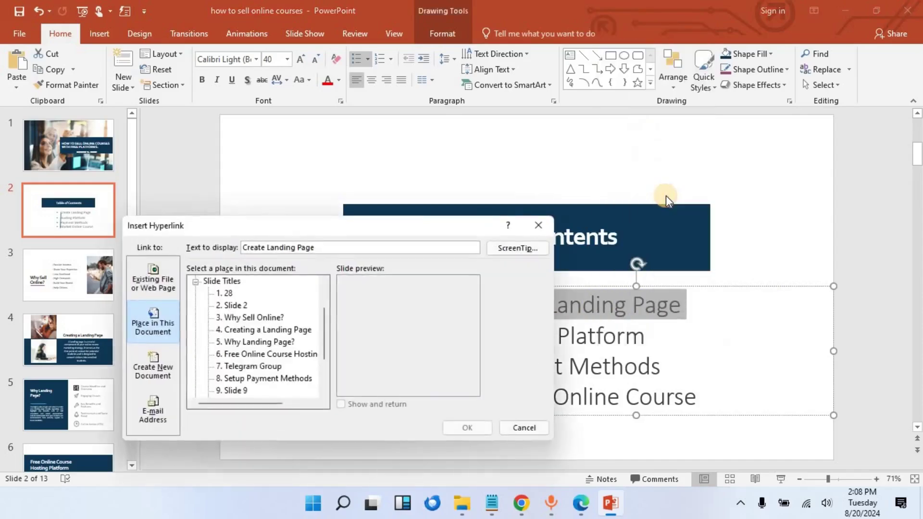
click(160, 286)
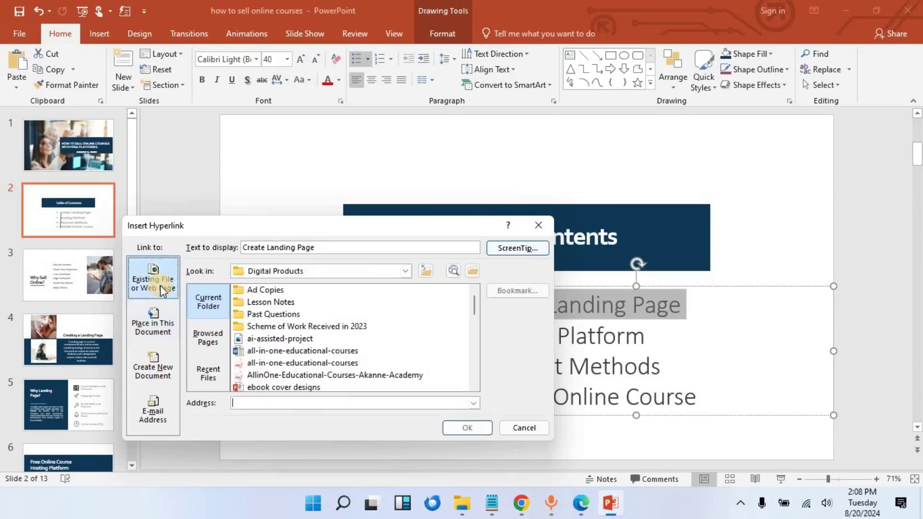
click(169, 289)
click(149, 327)
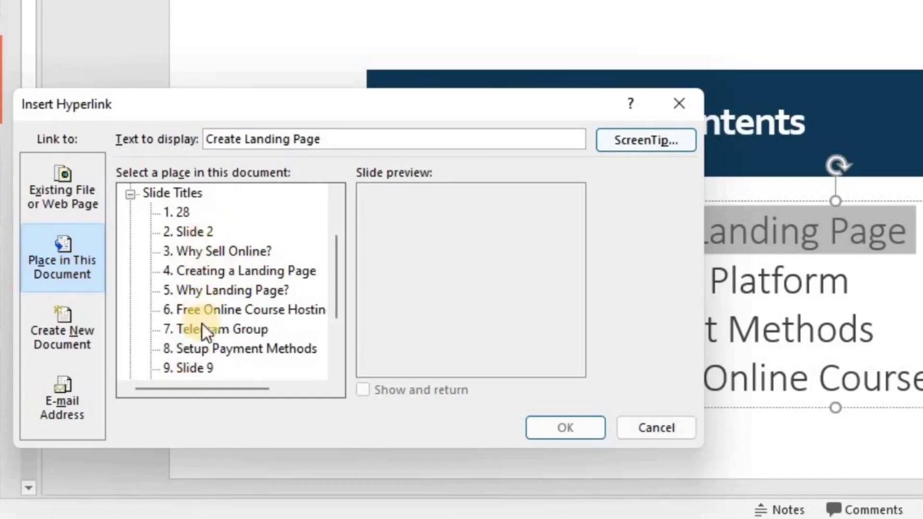
click(262, 272)
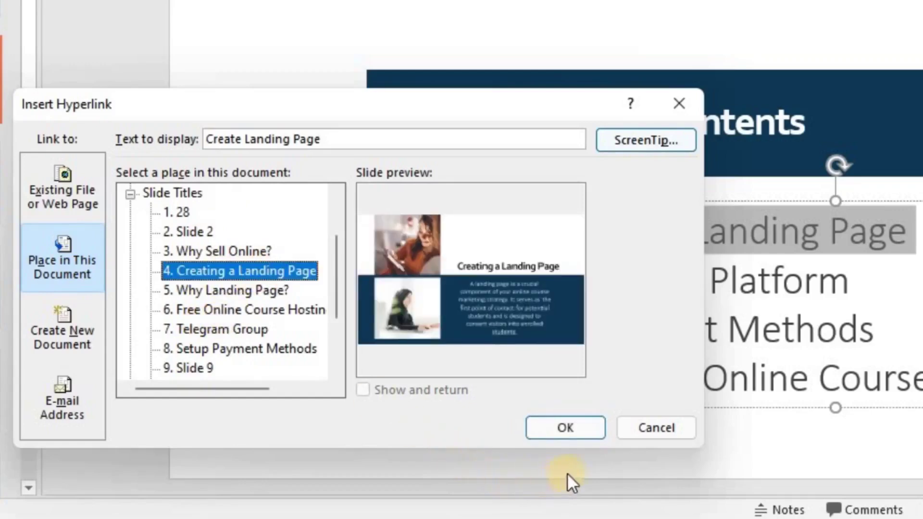
click(581, 437)
Hyperlink 'Hosting Platform' in the table of contents to slide 6.
click(583, 281)
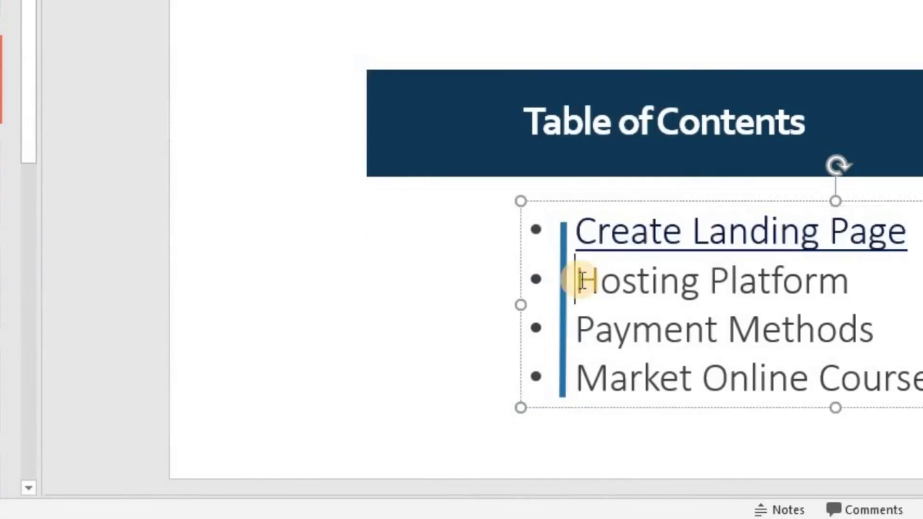
drag(689, 268, 795, 279)
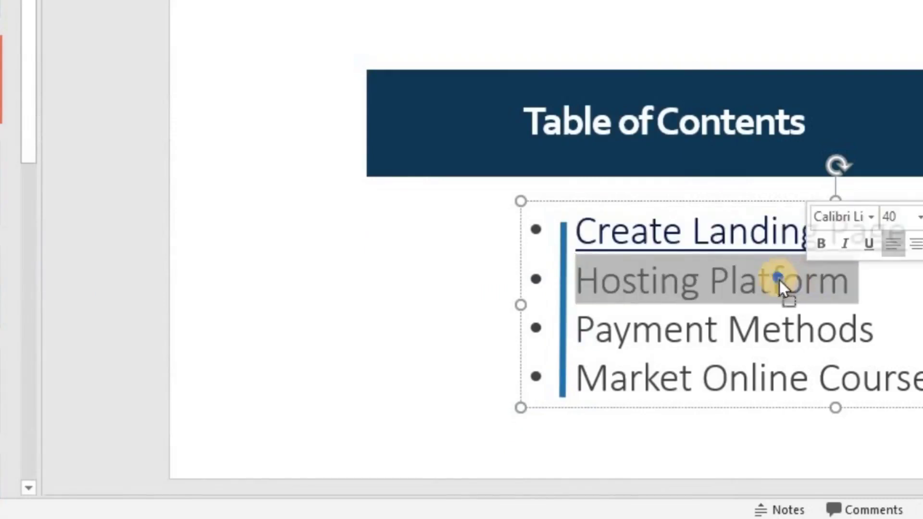
right_click(779, 278)
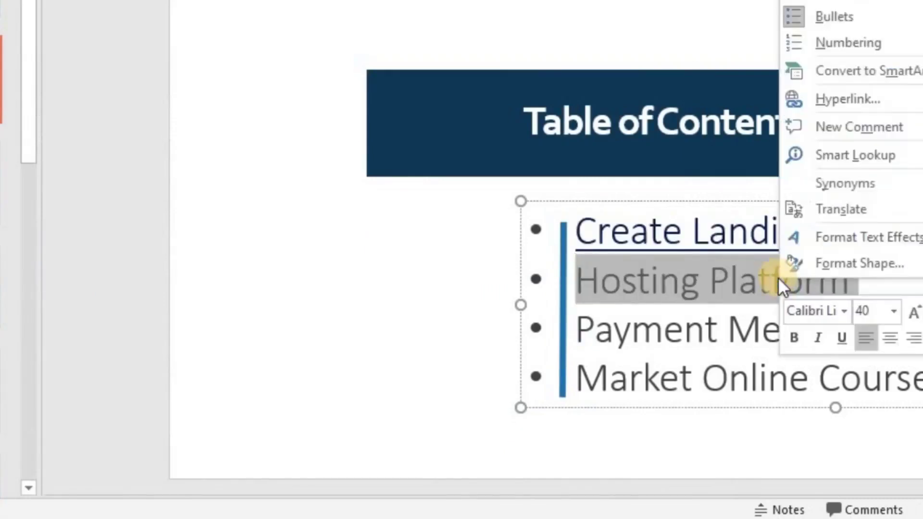
click(858, 99)
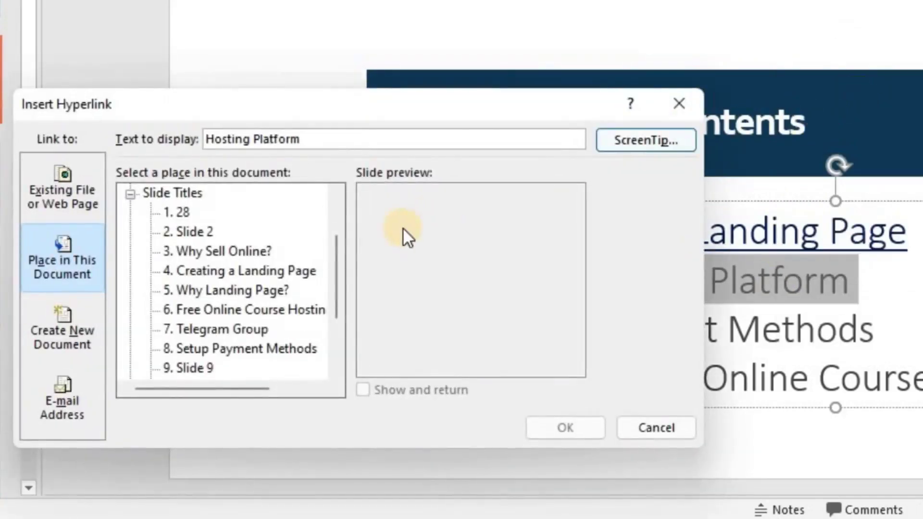
drag(463, 106, 325, 114)
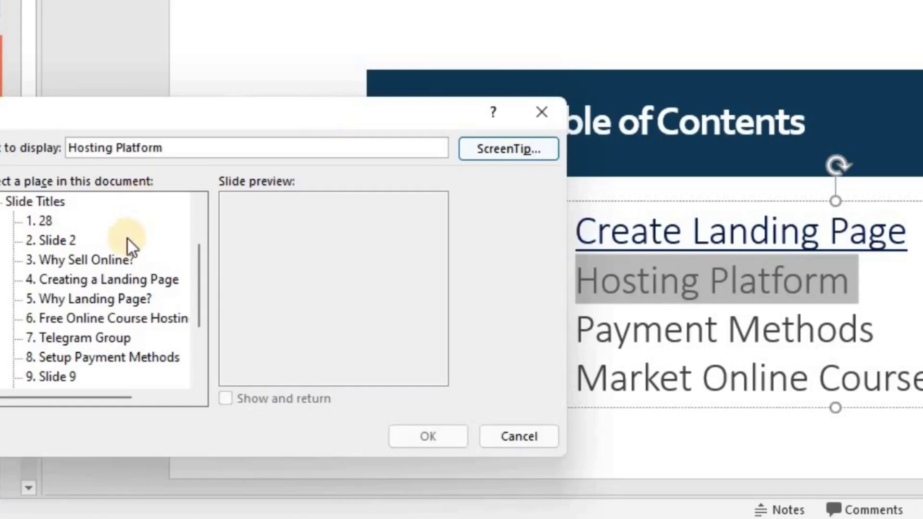
click(126, 317)
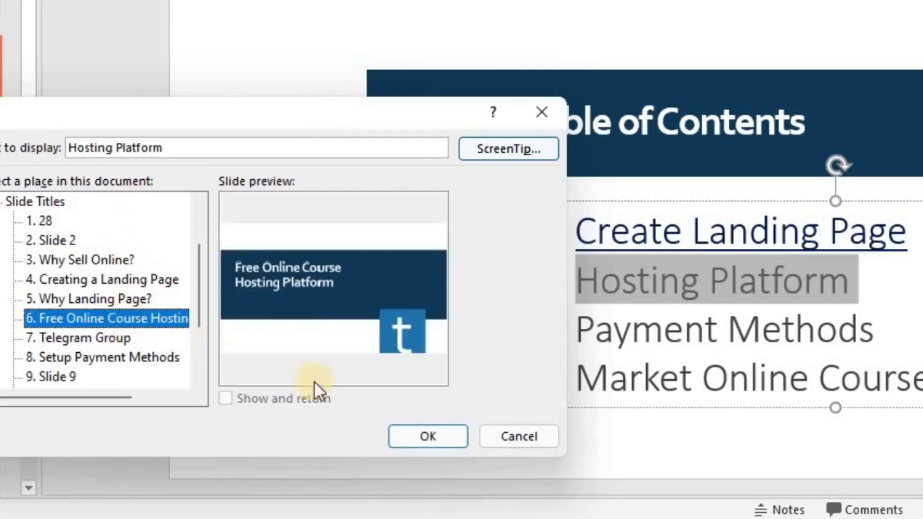
click(413, 437)
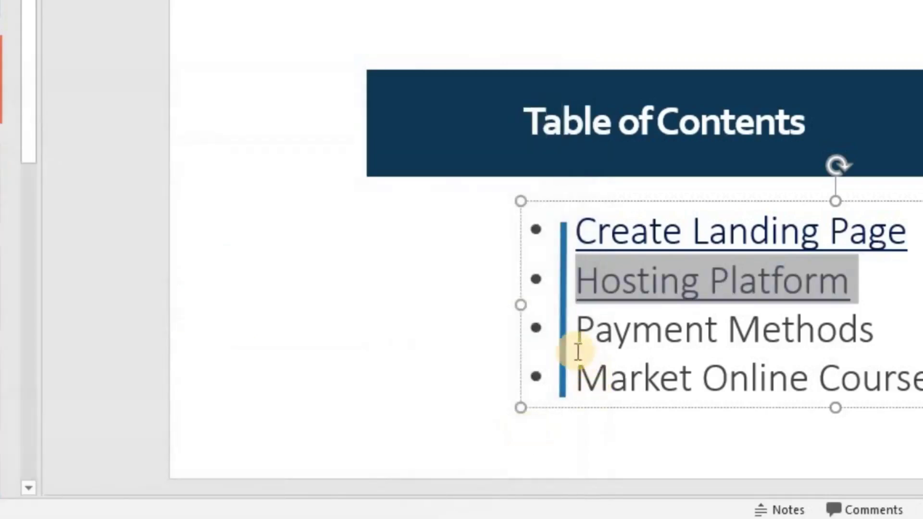
Hyperlink 'Payment Methods' to slide 8, Setup Payment Methods.
drag(577, 332, 828, 335)
right_click(789, 324)
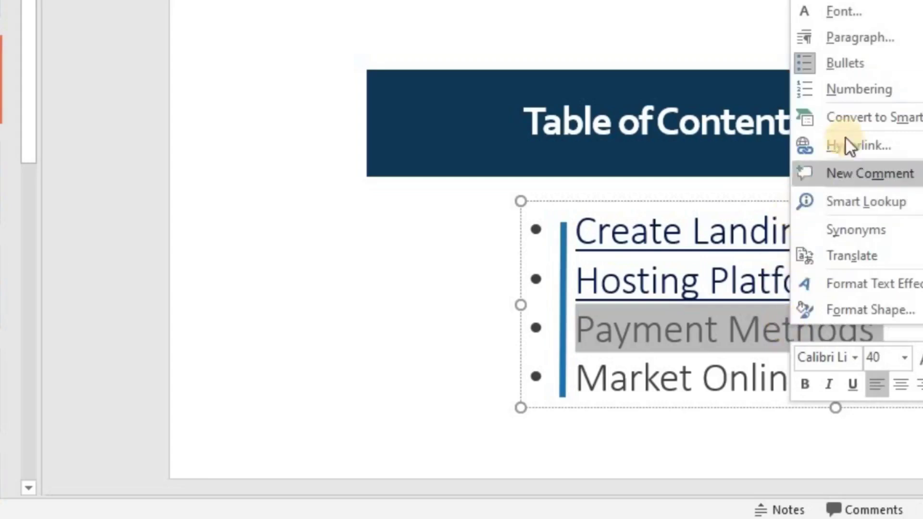
click(857, 145)
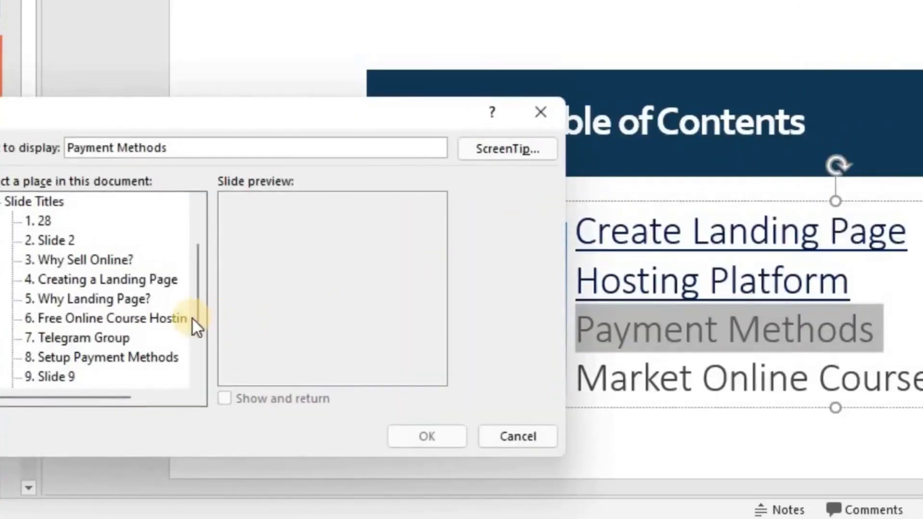
click(140, 356)
click(407, 436)
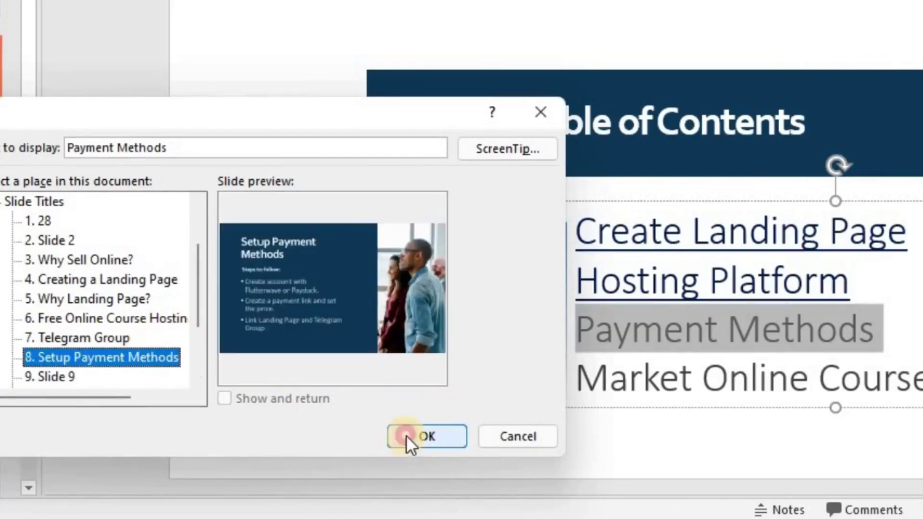
Select the Market Online Course entry, open its hyperlink settings and scroll the place list.
drag(577, 379, 904, 375)
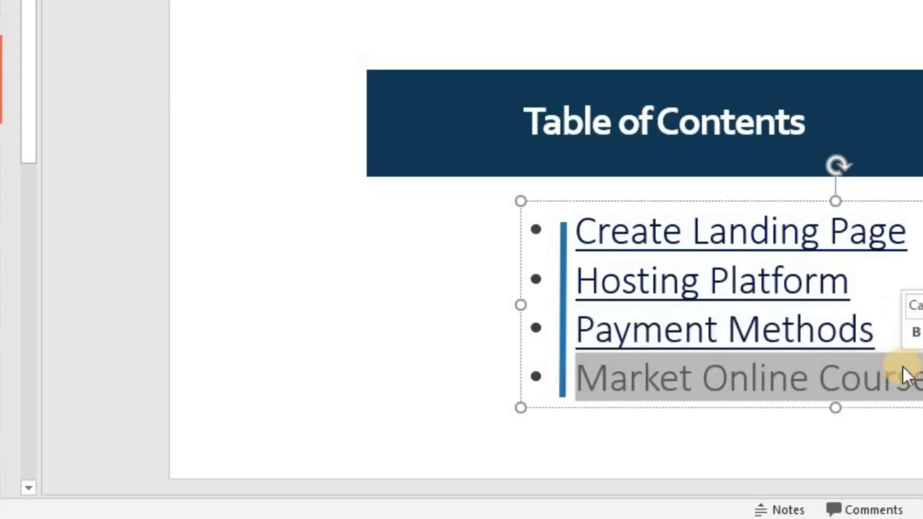
right_click(862, 379)
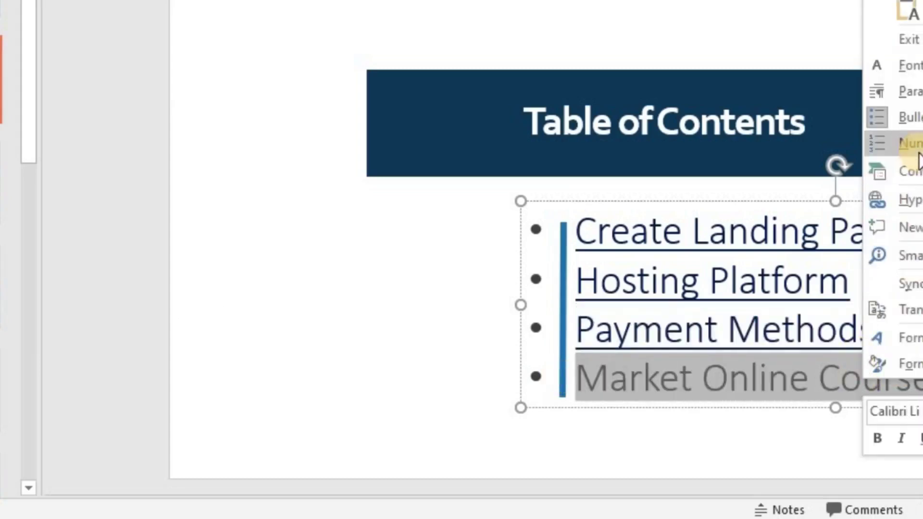
click(914, 200)
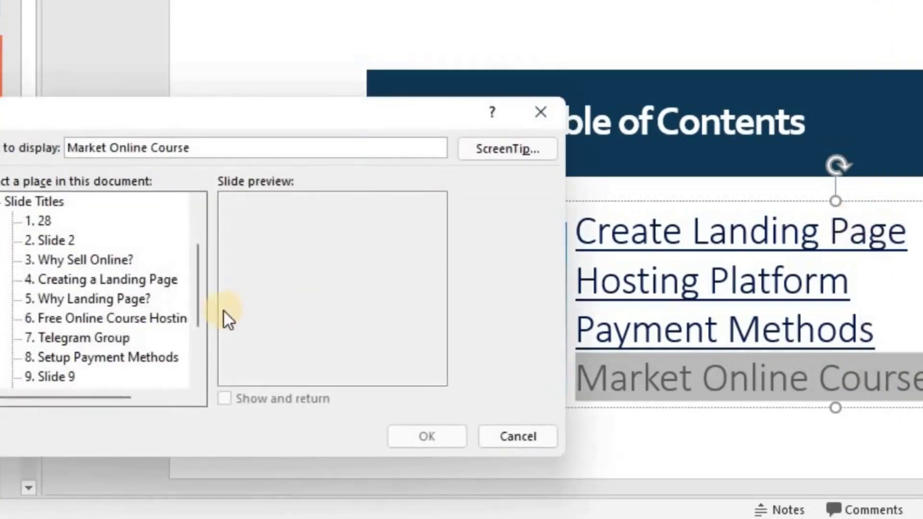
scroll(170, 299, down, 2)
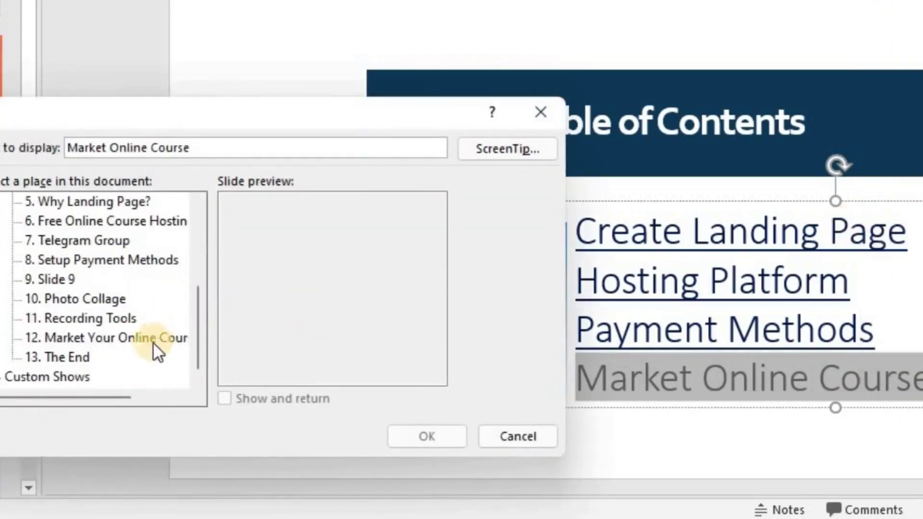
Link Market Online Course to slide 12, Market Your Online Course, and deselect the text box.
click(128, 339)
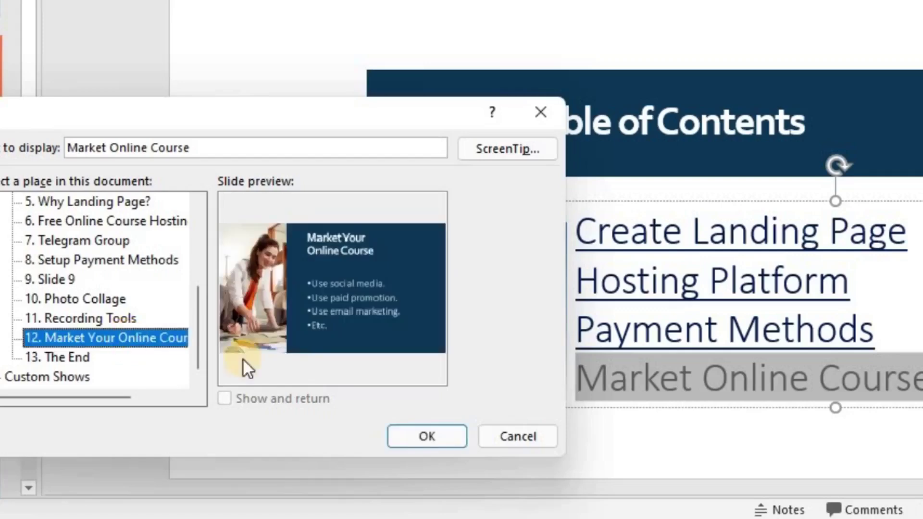
click(408, 438)
click(425, 336)
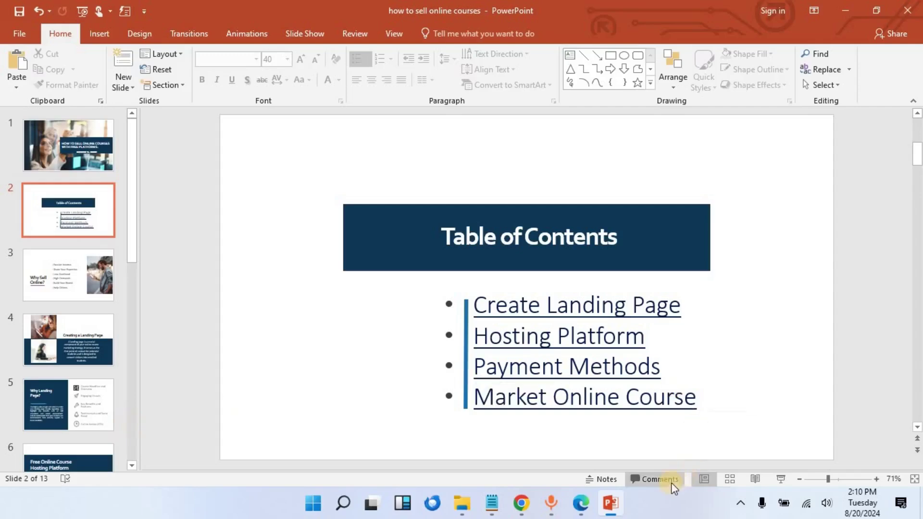
Test the contents links in a slide show, then return to the Table of Contents slide 2.
click(779, 479)
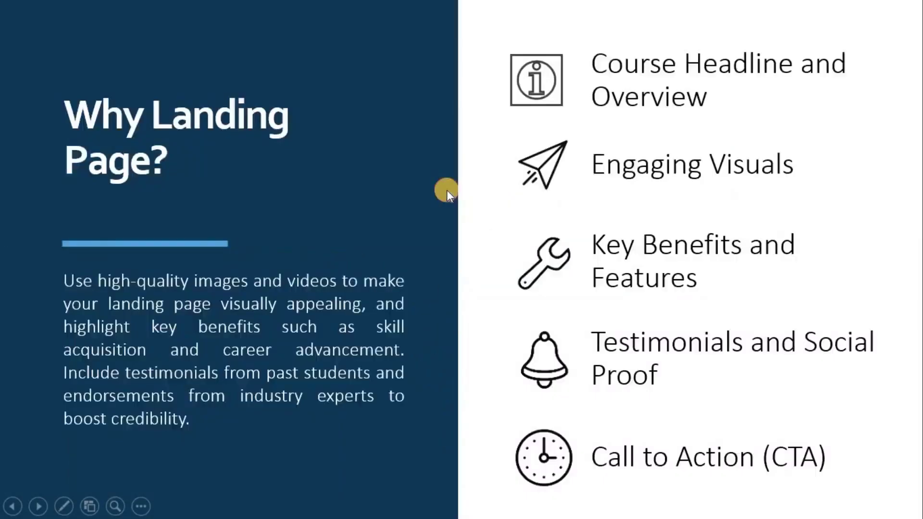
click(445, 191)
key(Escape)
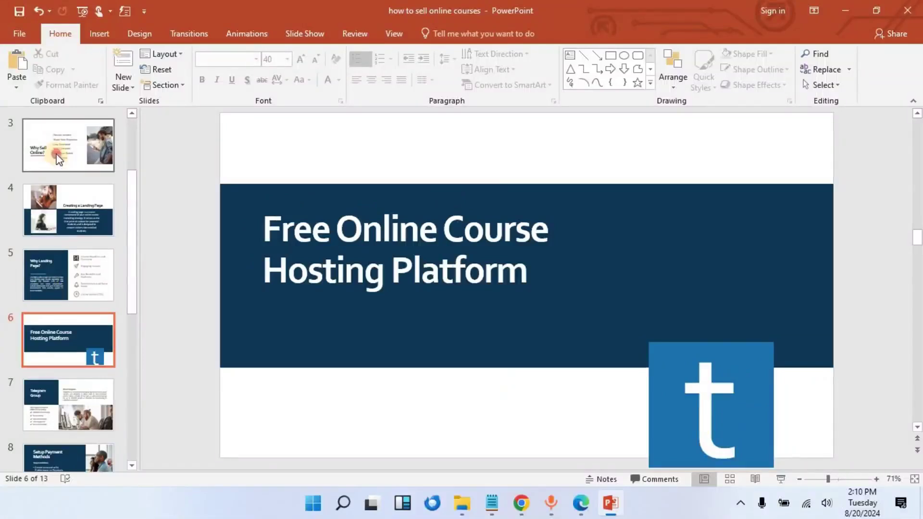
click(69, 144)
scroll(54, 160, up, 3)
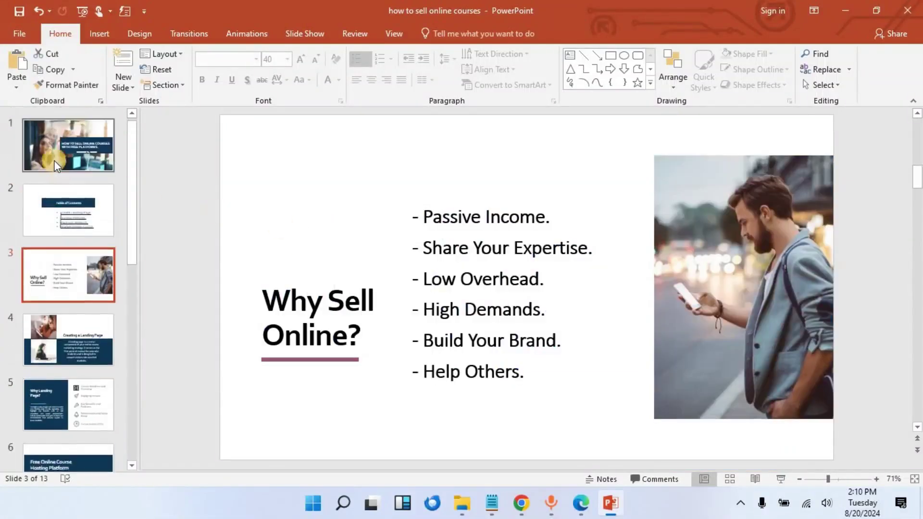
click(57, 208)
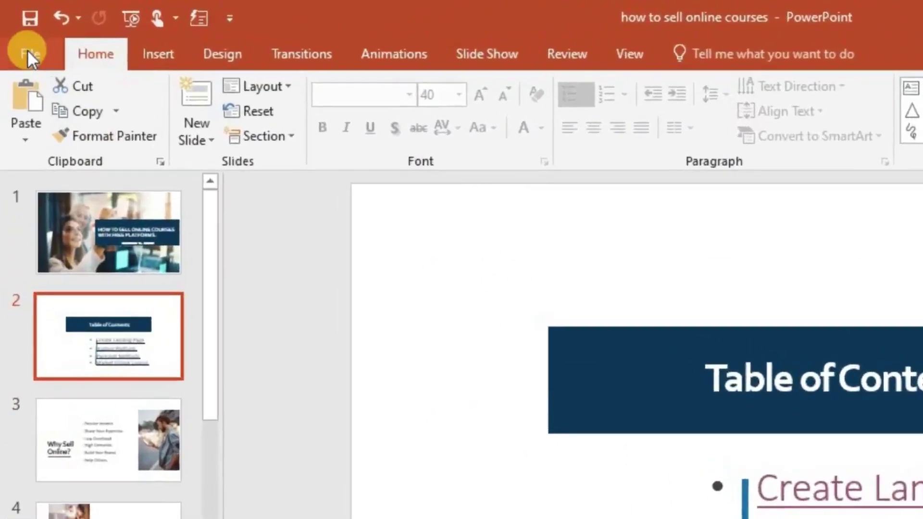
Save a copy of the deck to Downloads as PDF 'how to sell online courses'.
click(22, 41)
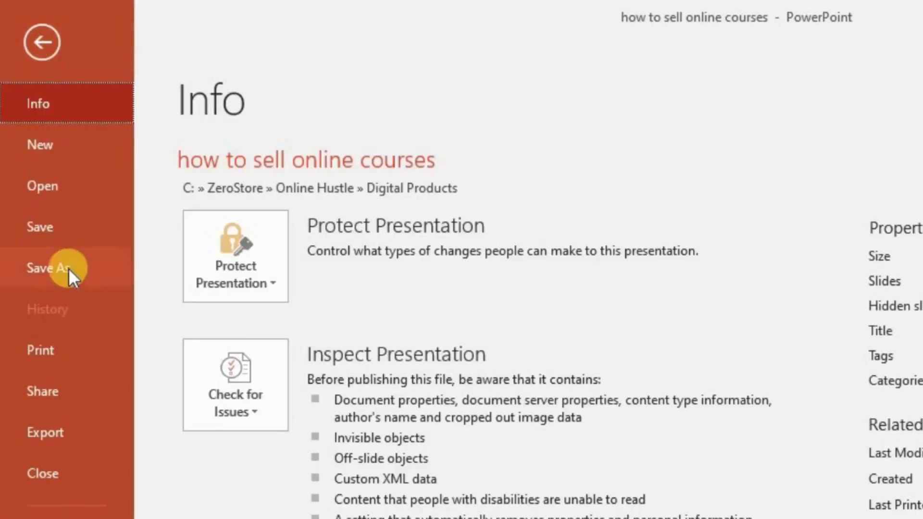
click(69, 267)
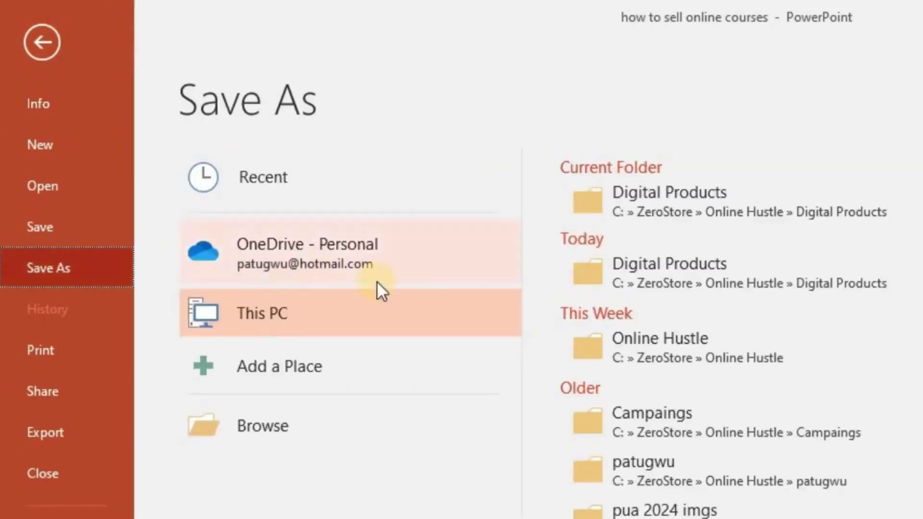
click(286, 428)
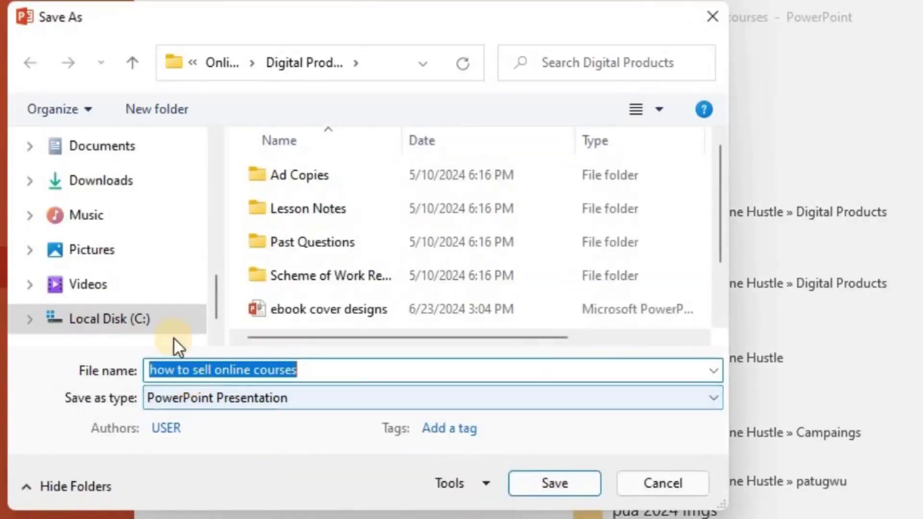
click(117, 181)
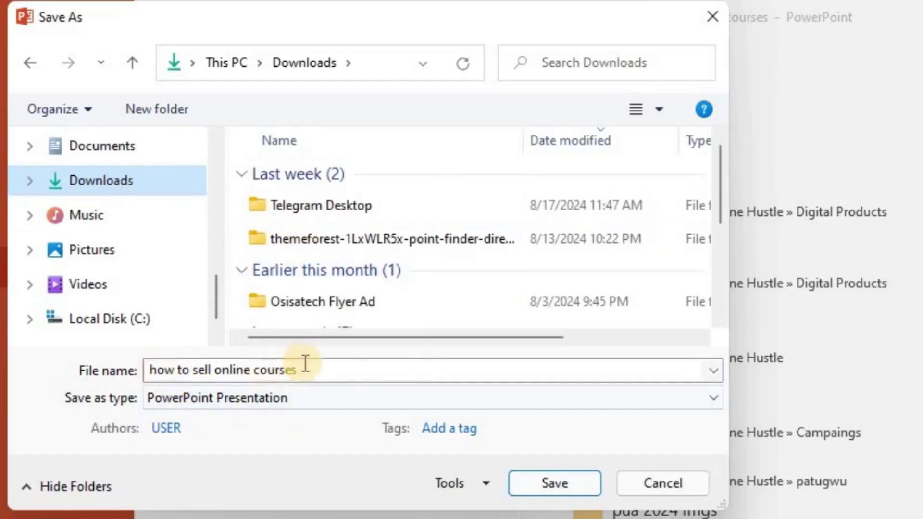
click(316, 402)
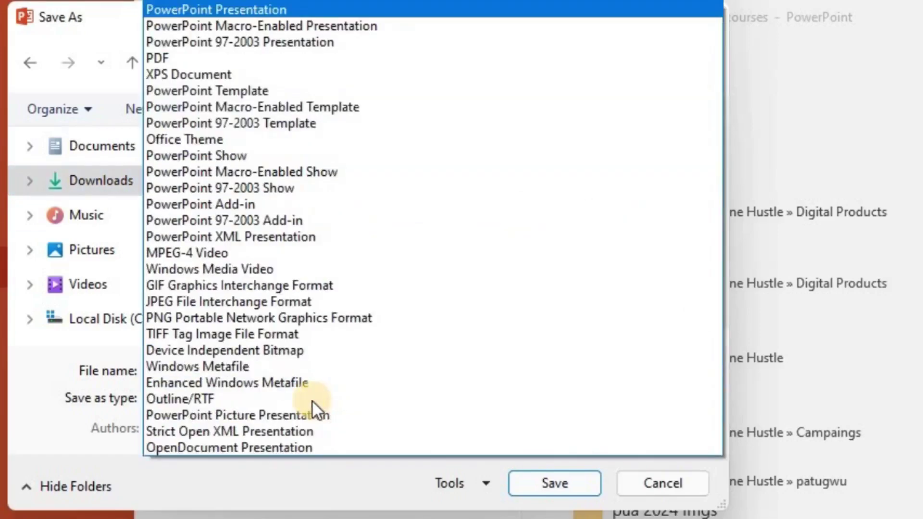
click(238, 58)
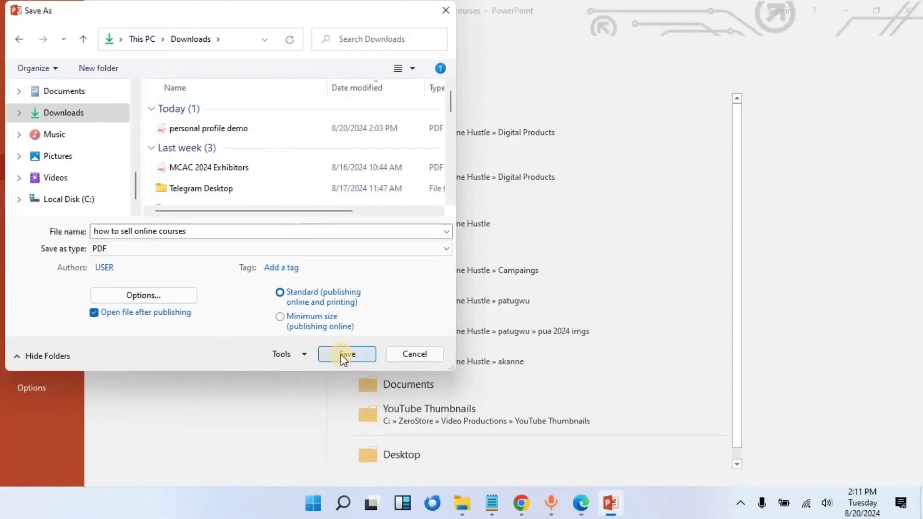
click(345, 355)
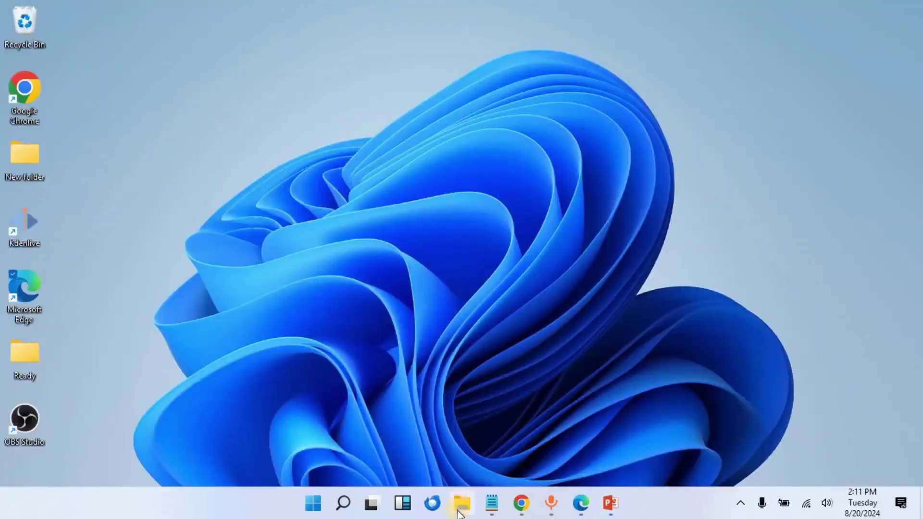
Open the 'how to sell online courses' PDF from Downloads with Microsoft Edge.
click(461, 507)
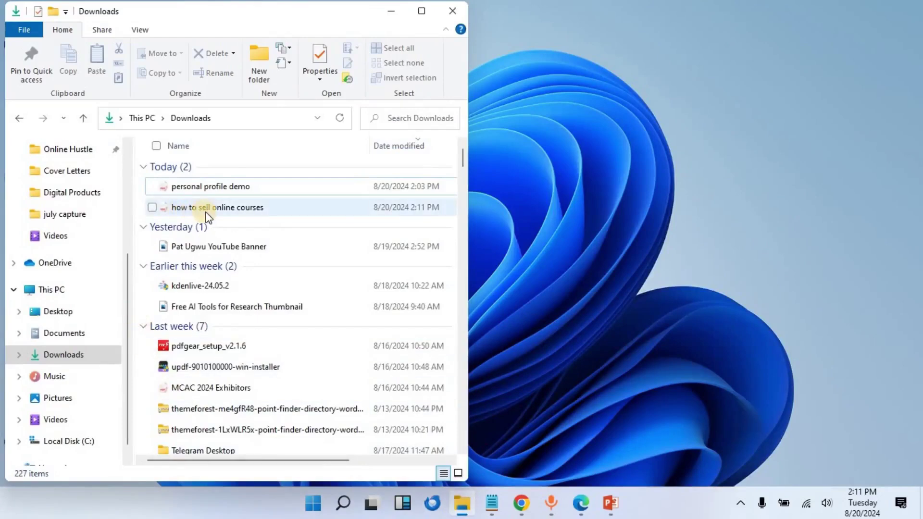
right_click(222, 215)
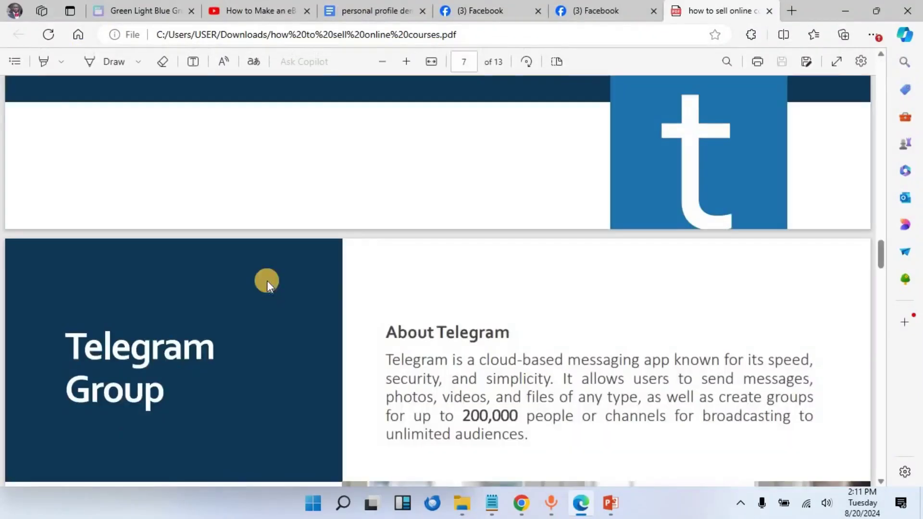
Zoom the PDF out to fit the contents page and test the Create Landing Page link.
drag(882, 254, 862, 34)
click(381, 62)
click(382, 63)
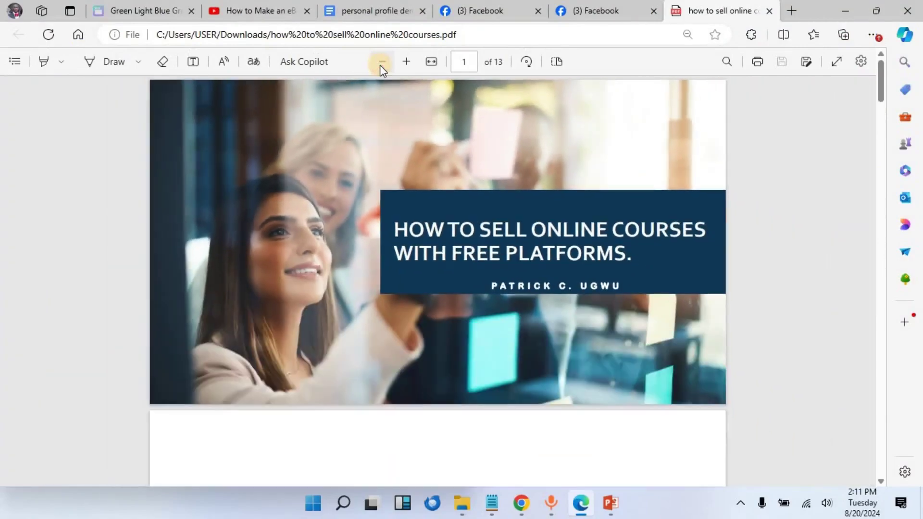
click(381, 63)
scroll(437, 250, down, 5)
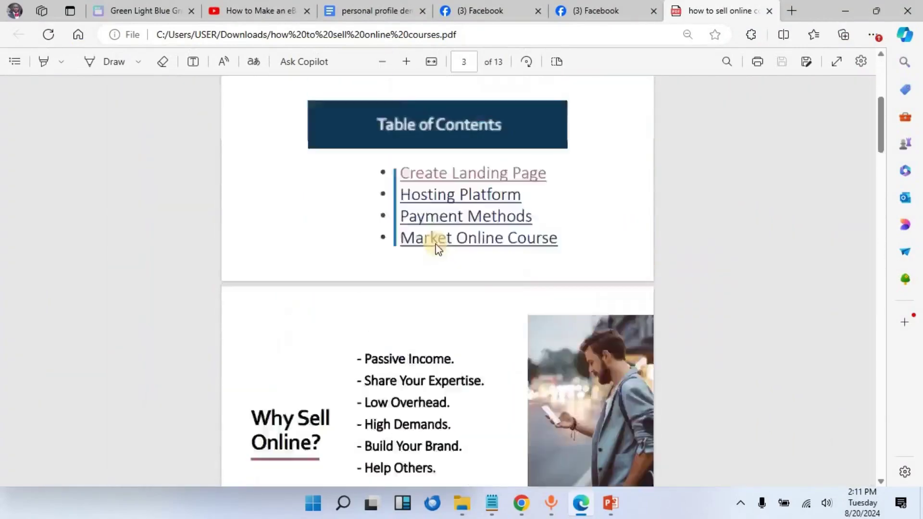
scroll(433, 236, up, 4)
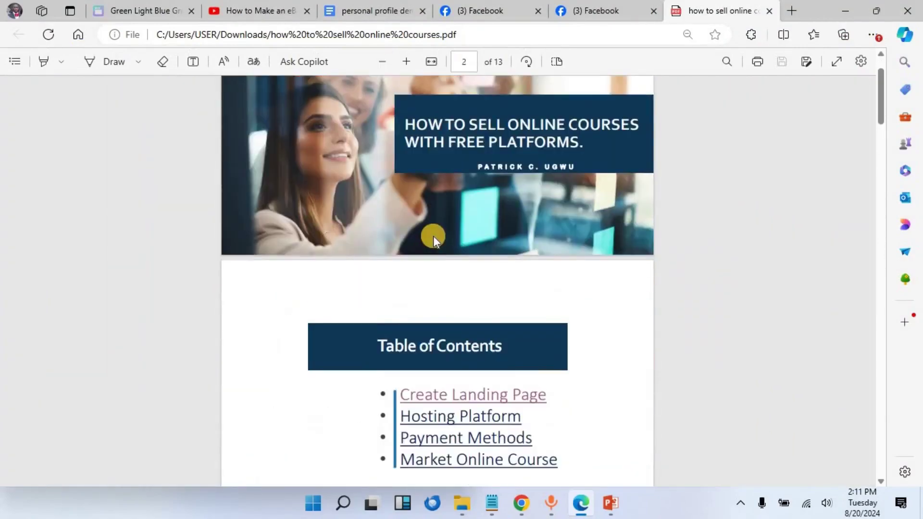
click(437, 401)
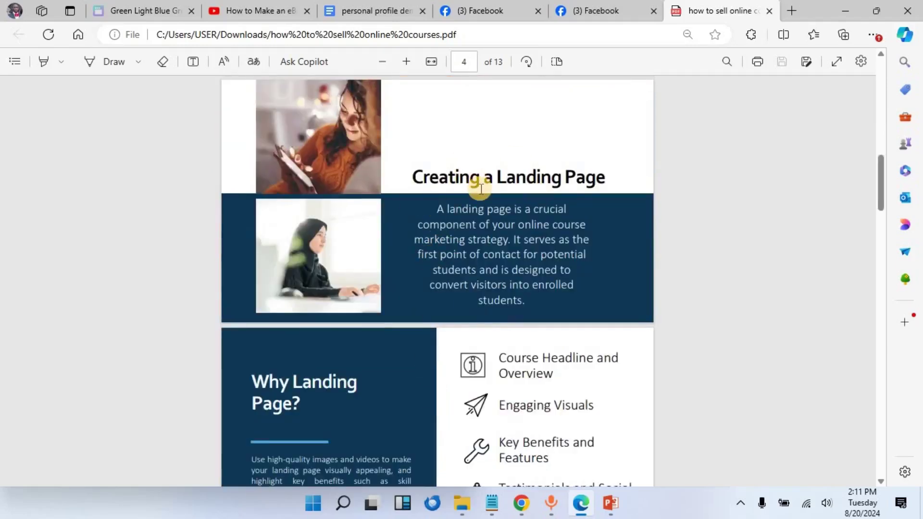
scroll(481, 190, up, 10)
scroll(481, 190, down, 5)
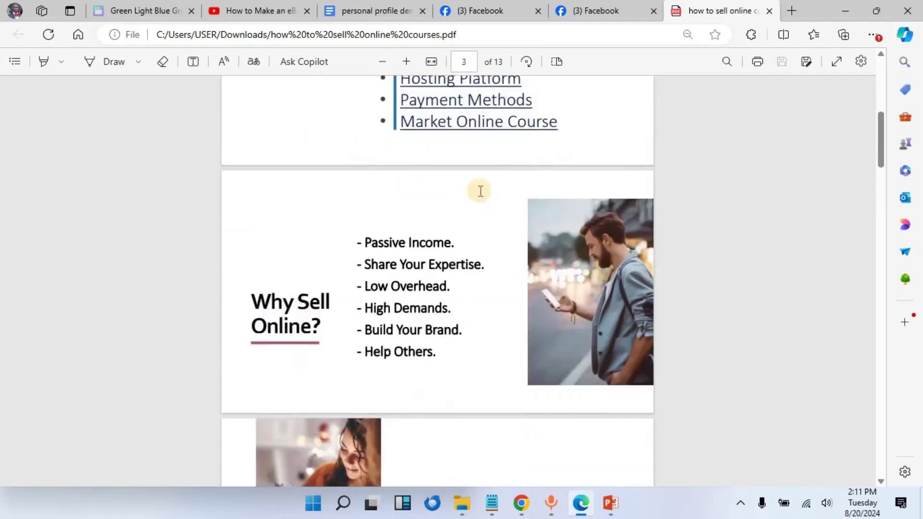
scroll(480, 191, up, 3)
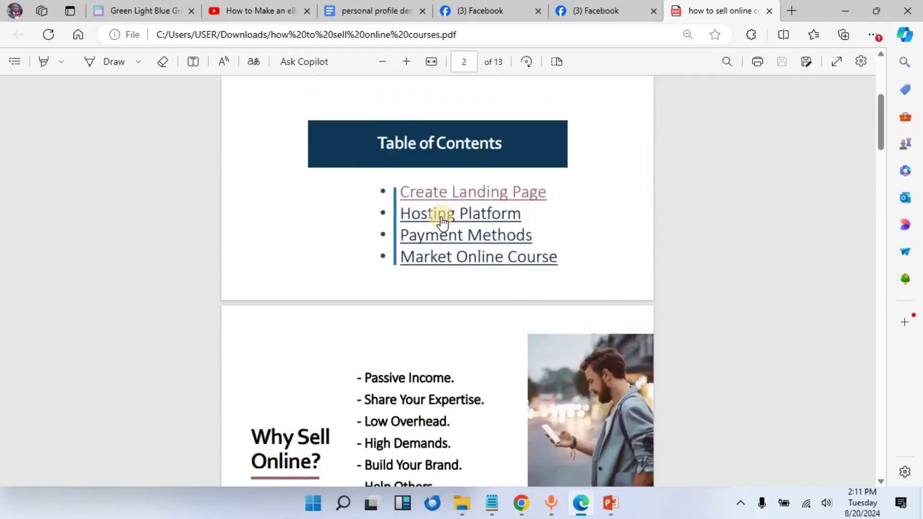
Test the Hosting Platform, Payment Methods and Market Online Course links in the PDF.
click(442, 222)
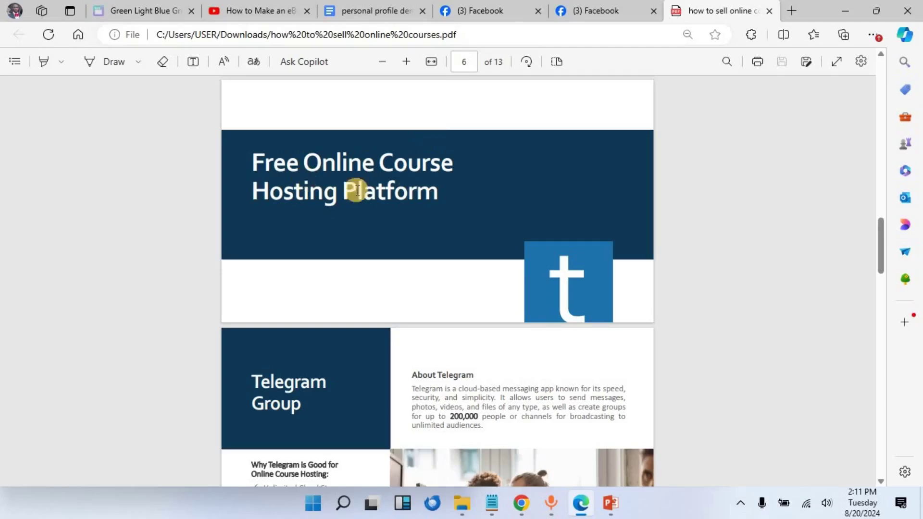
scroll(411, 192, up, 20)
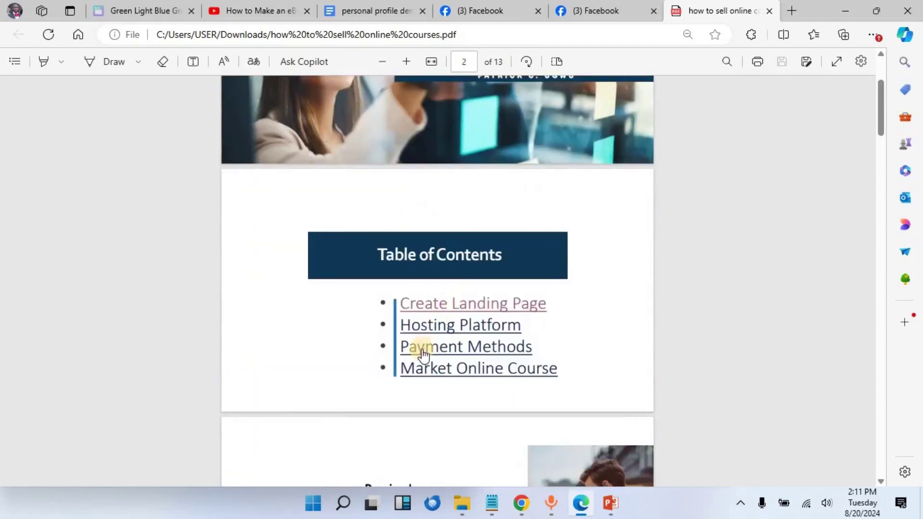
click(423, 354)
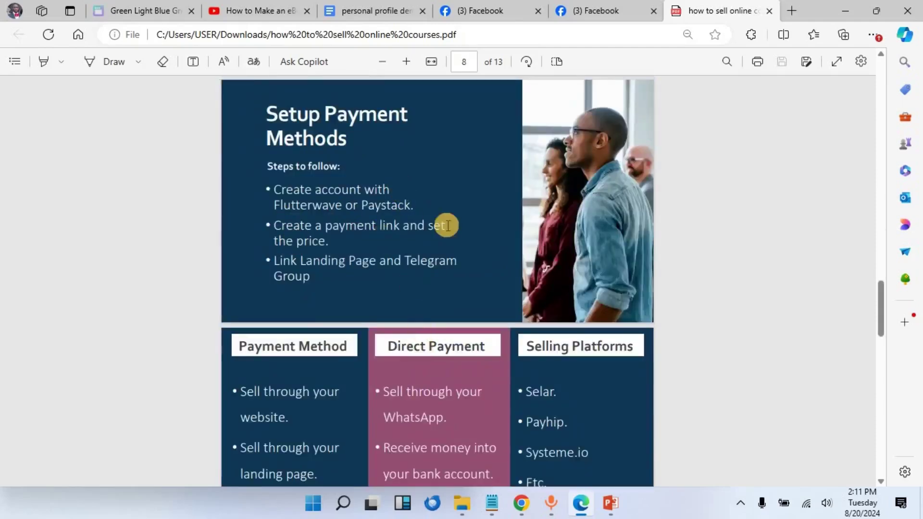
scroll(459, 229, up, 20)
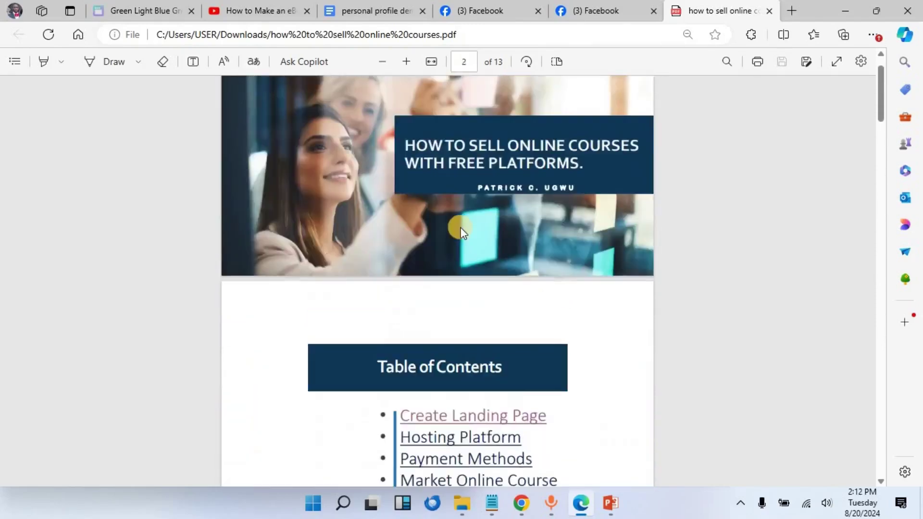
scroll(462, 232, down, 1)
click(447, 287)
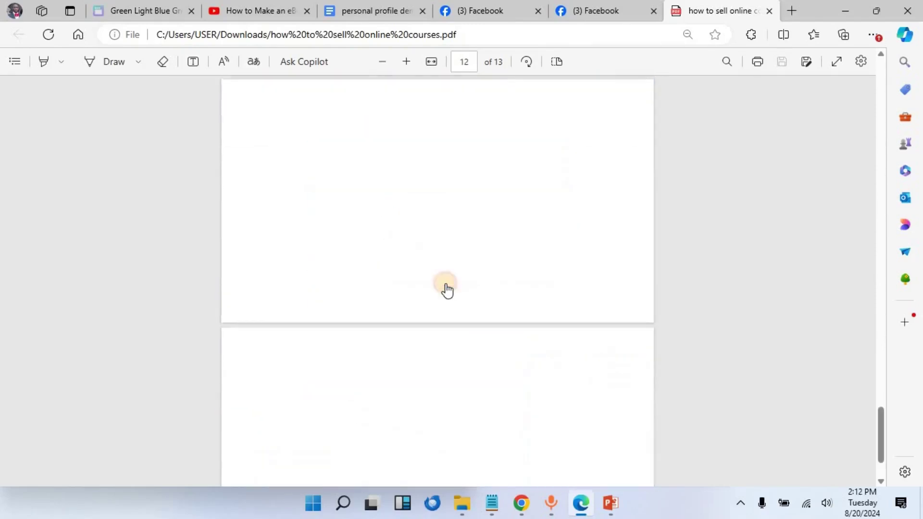
scroll(457, 278, down, 2)
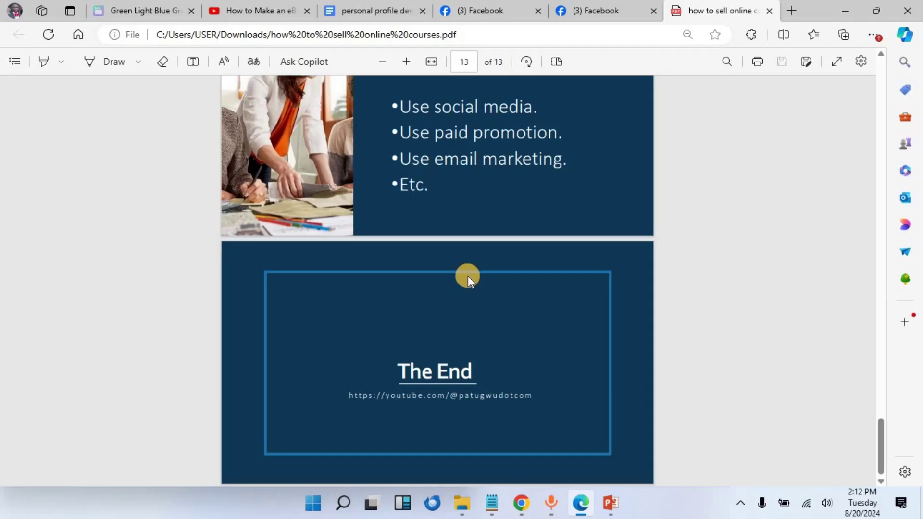
Switch to the personal profile demo document, then glance at the PowerPoint contents slide.
click(365, 34)
click(358, 6)
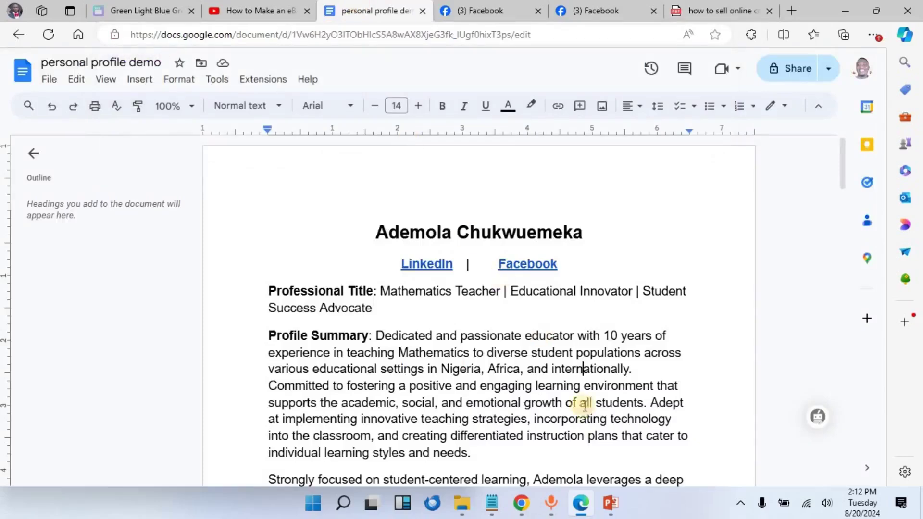
click(610, 504)
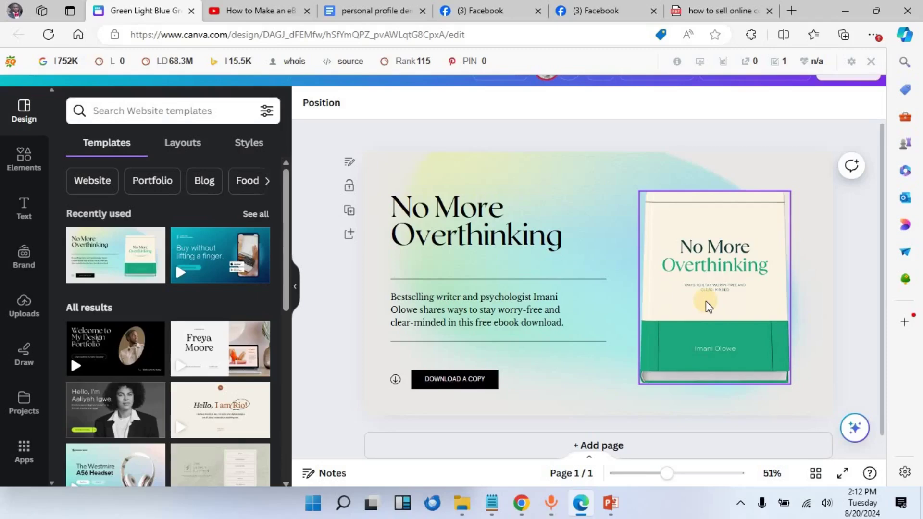
Open the book cover image's Link box, close it without linking, and minimize the browser.
right_click(669, 236)
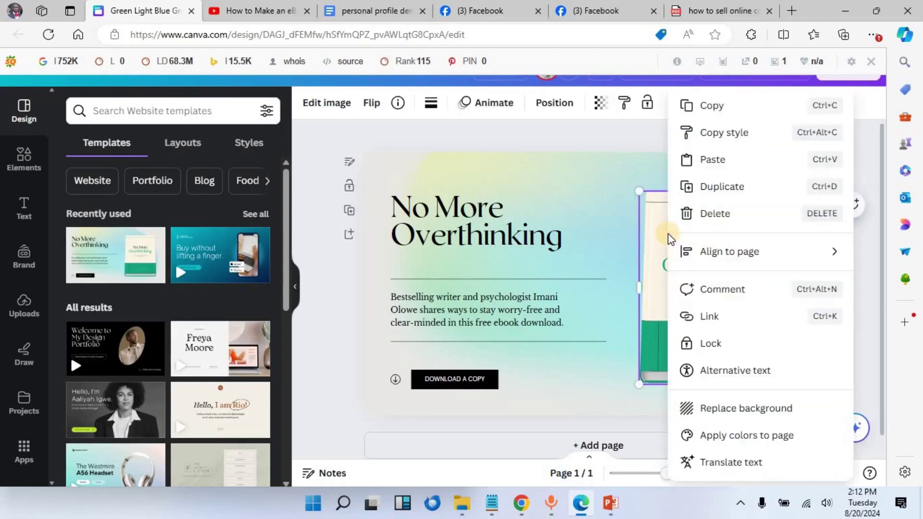
click(751, 319)
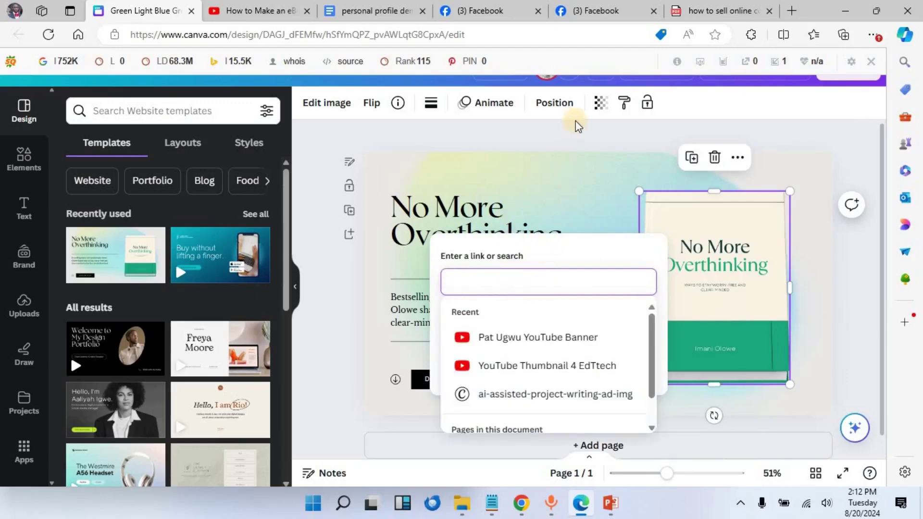
click(569, 250)
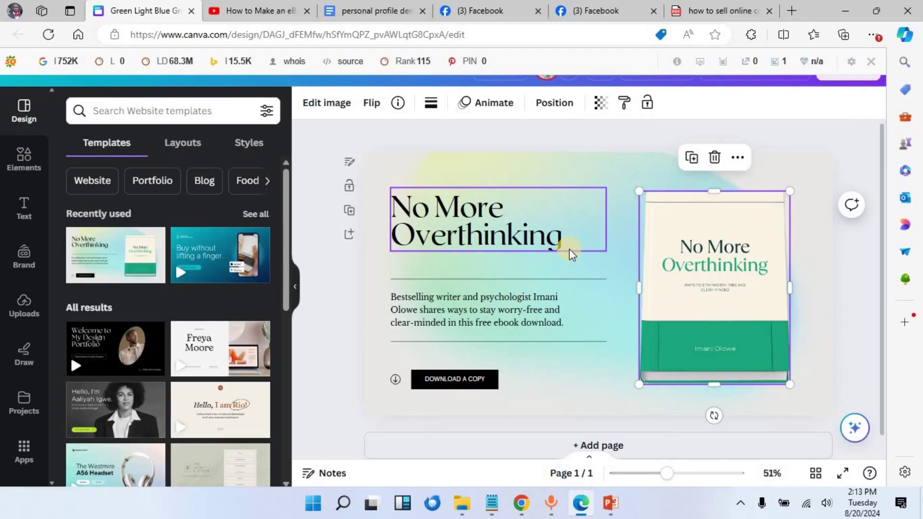
click(844, 12)
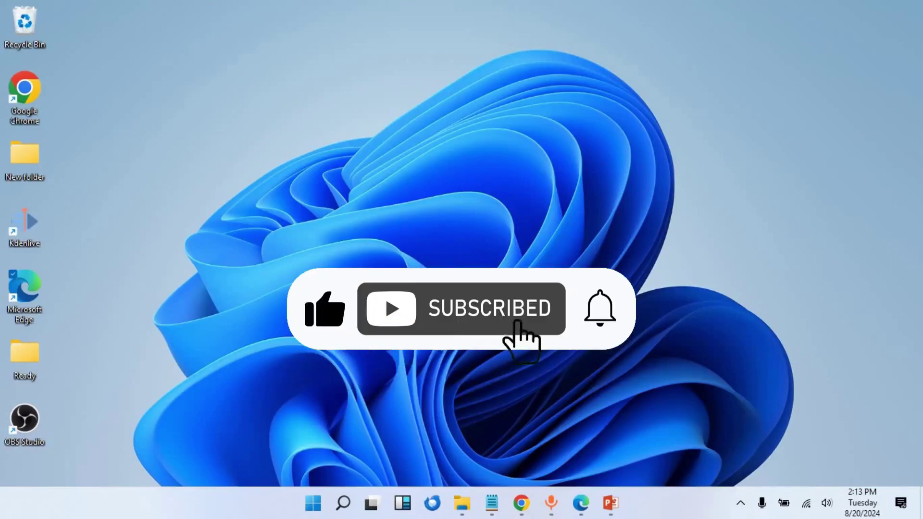
click(611, 504)
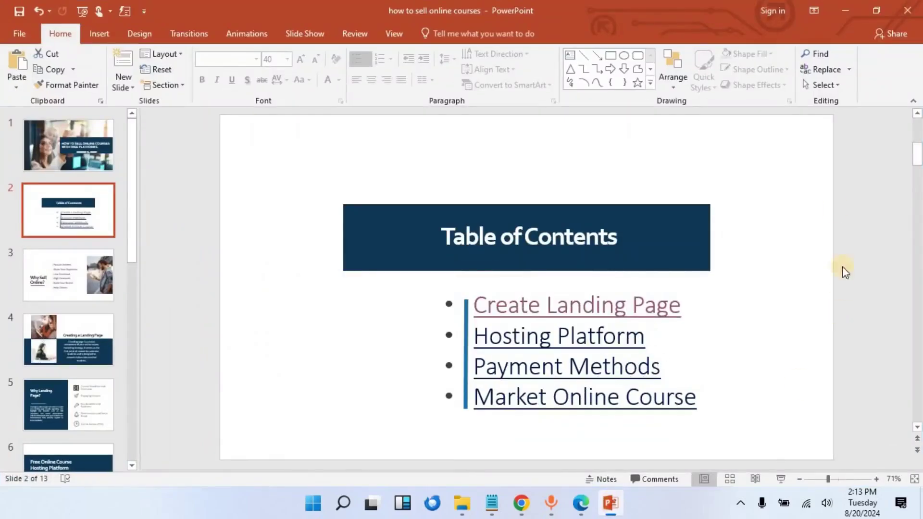
click(847, 5)
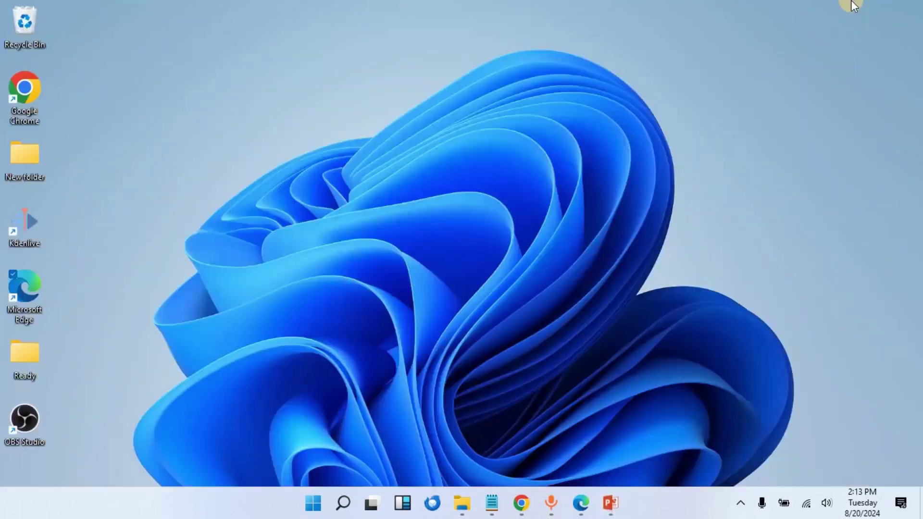